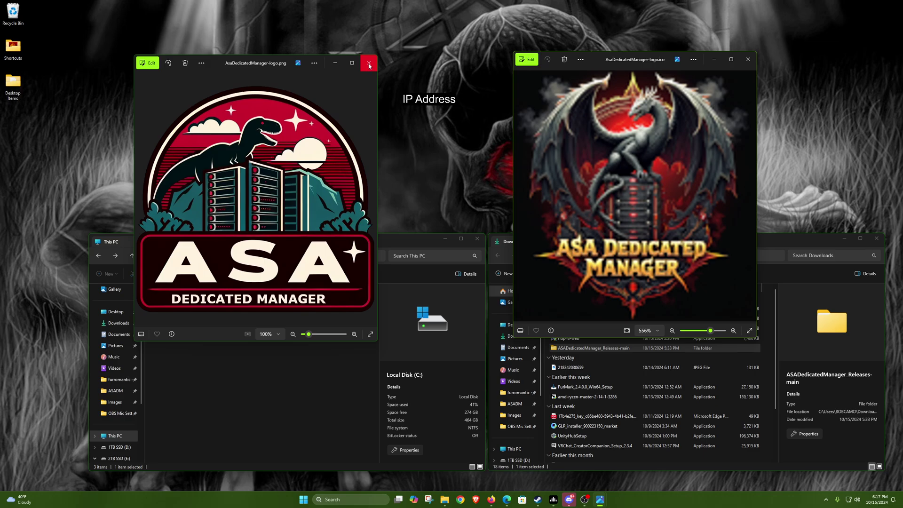
# - Close both logo images and follow the official download link on the asadedicatedmanager.eu home page in the browser
pyautogui.click(369, 66)
pyautogui.click(748, 59)
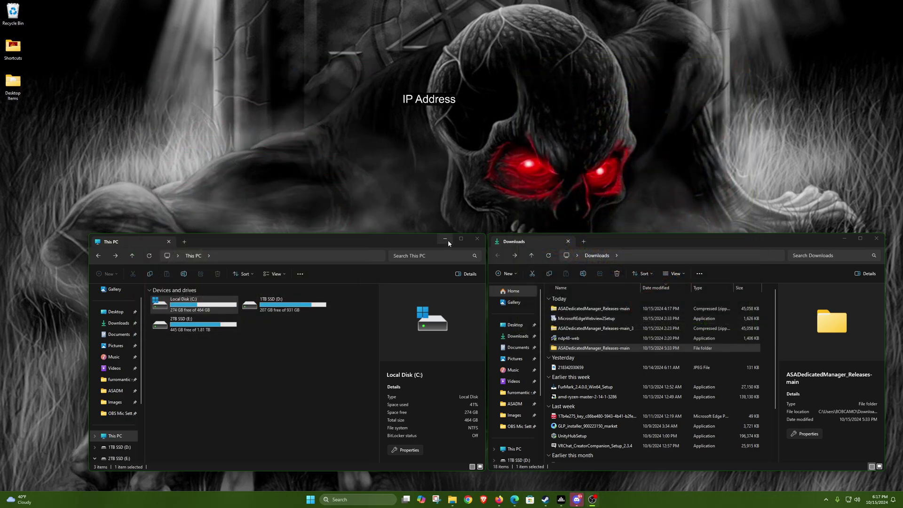
pyautogui.click(514, 499)
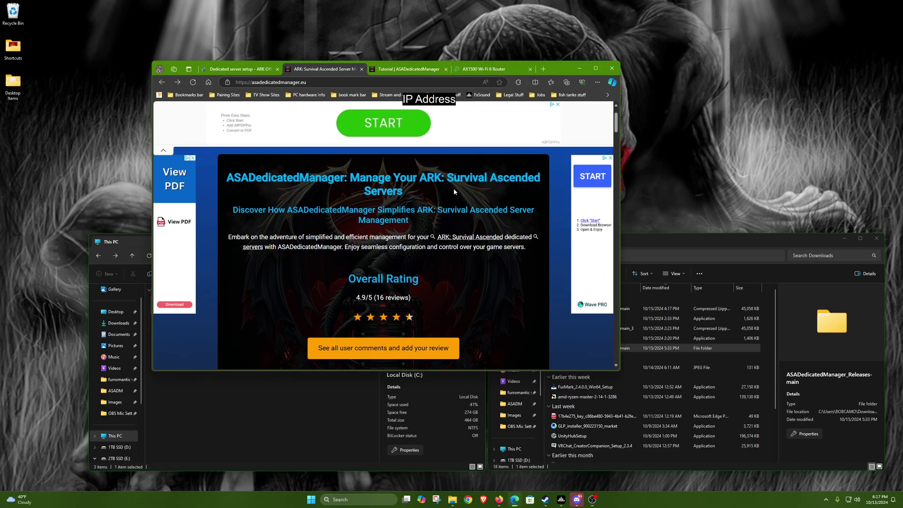
pyautogui.hotkey('ctrl', 'l')
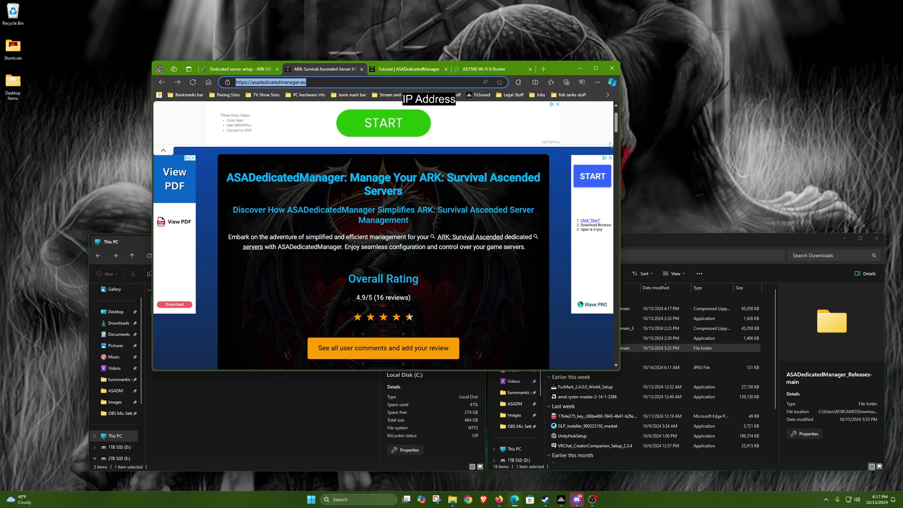
pyautogui.moveTo(617, 123); pyautogui.dragTo(608, 342)
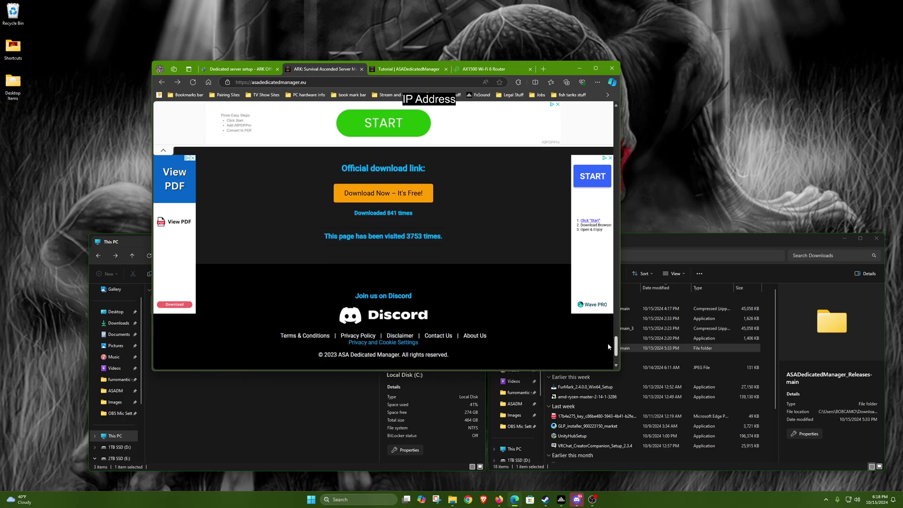
pyautogui.click(360, 193)
pyautogui.click(400, 69)
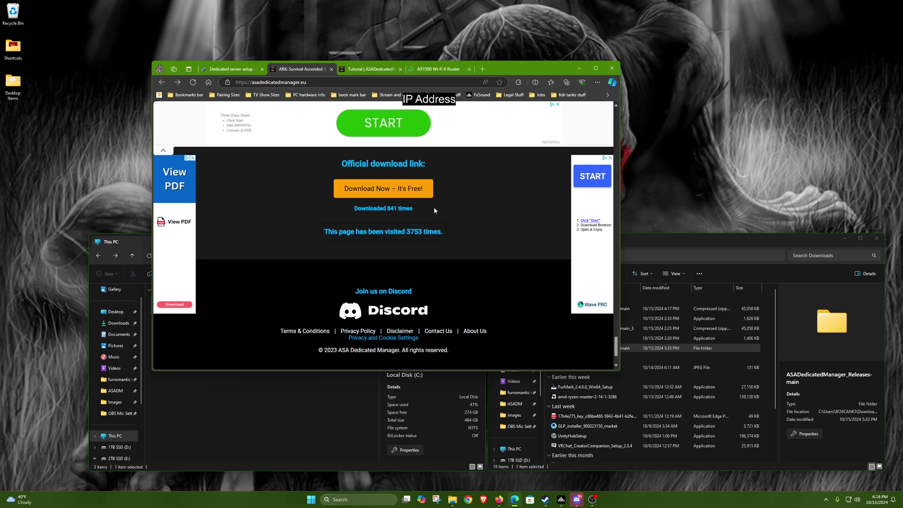
# - Switch to the Downloads window in File Explorer and open the extracted ASADedicatedManager_Releases-main folder
pyautogui.click(768, 241)
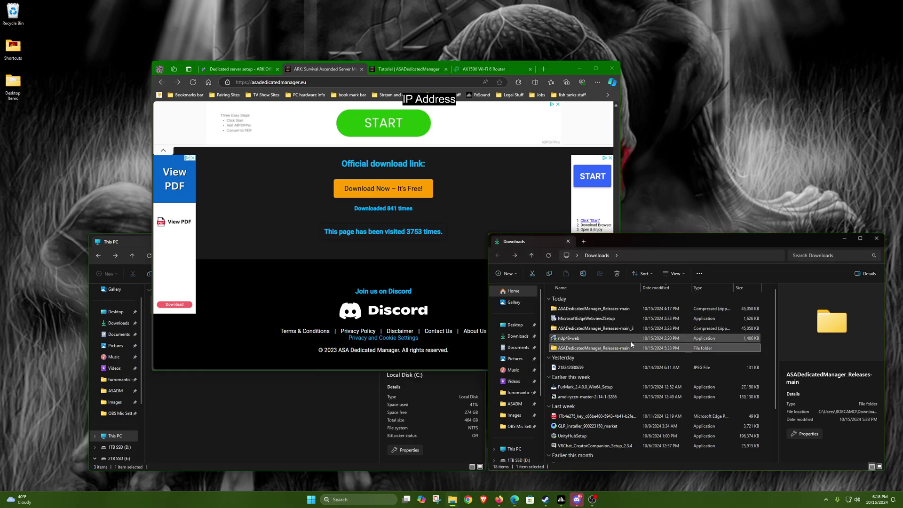
pyautogui.rightClick(596, 310)
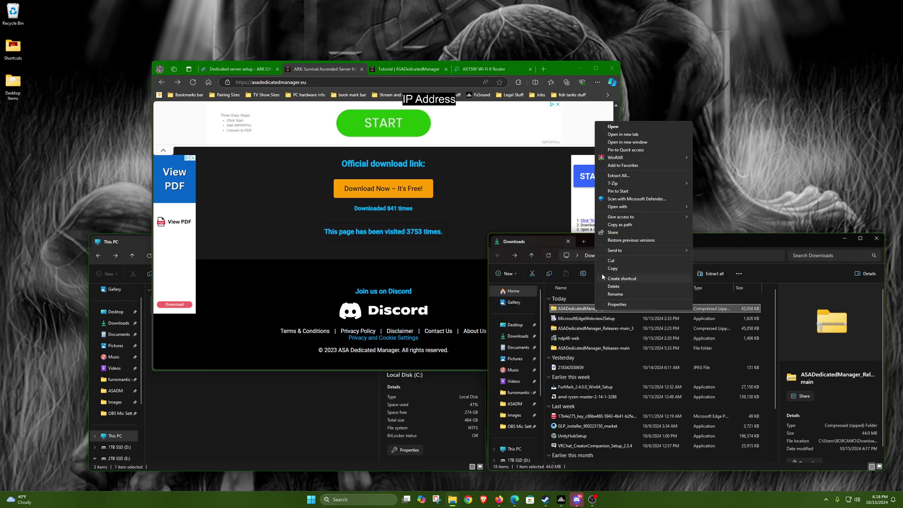
pyautogui.click(593, 348)
pyautogui.doubleClick(594, 348)
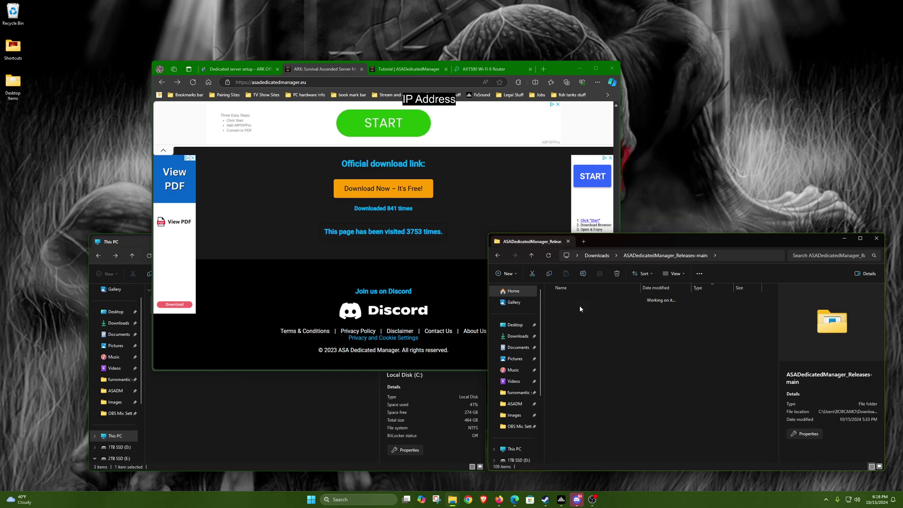
# - Examine the latest detected threat's details in the Windows Security protection history, and close Windows Security
pyautogui.click(826, 499)
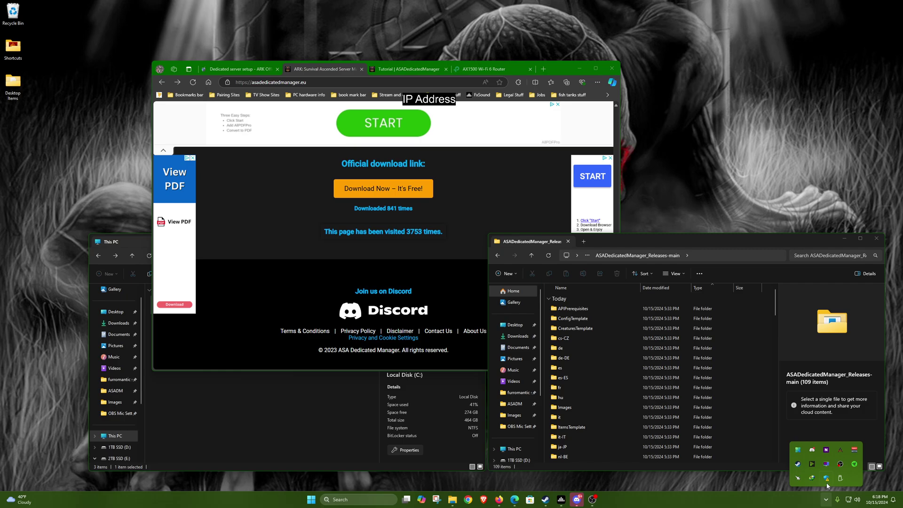
pyautogui.click(826, 480)
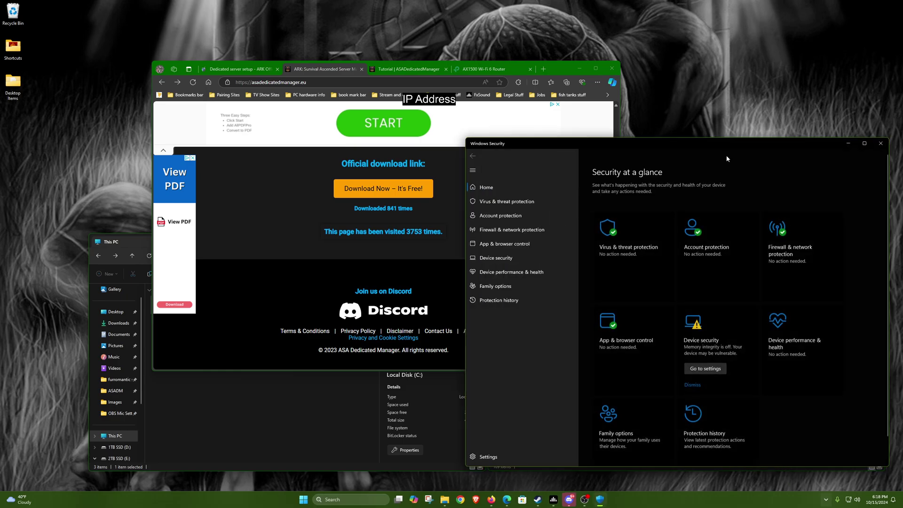
pyautogui.click(628, 234)
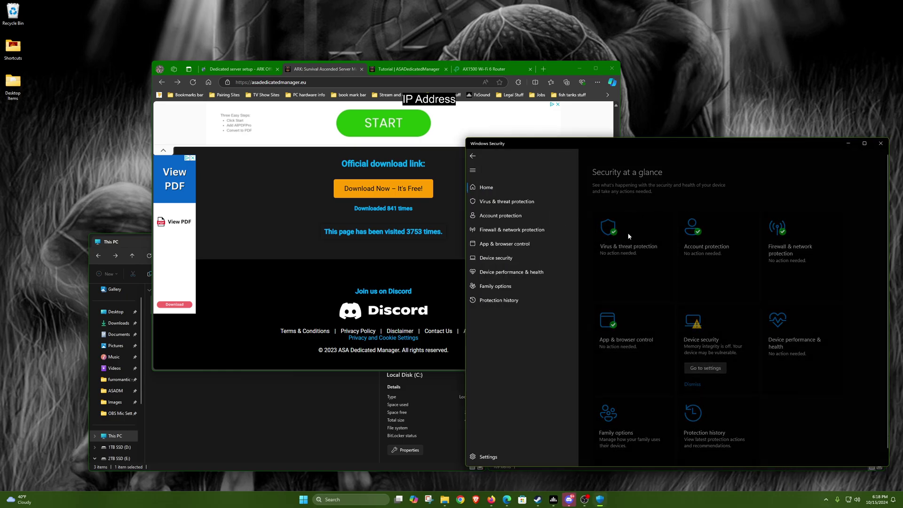
pyautogui.click(614, 298)
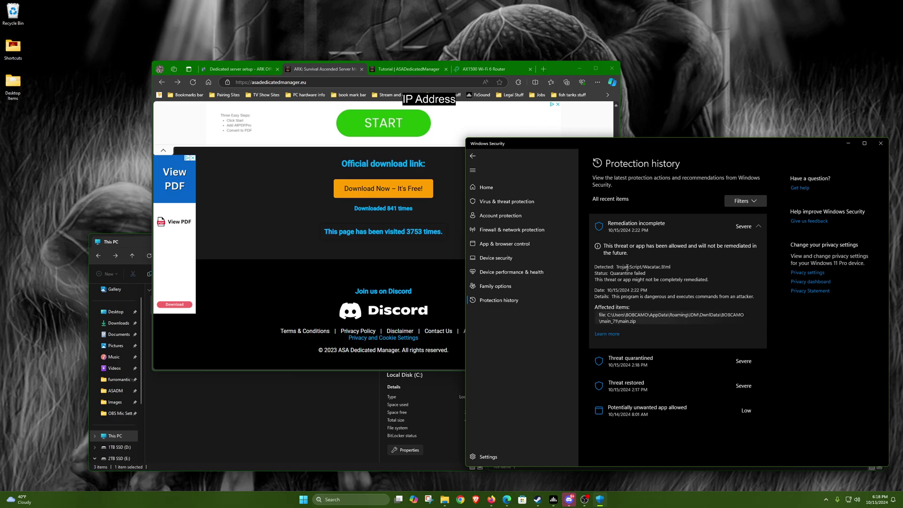
pyautogui.moveTo(616, 266); pyautogui.dragTo(670, 267)
pyautogui.click(880, 143)
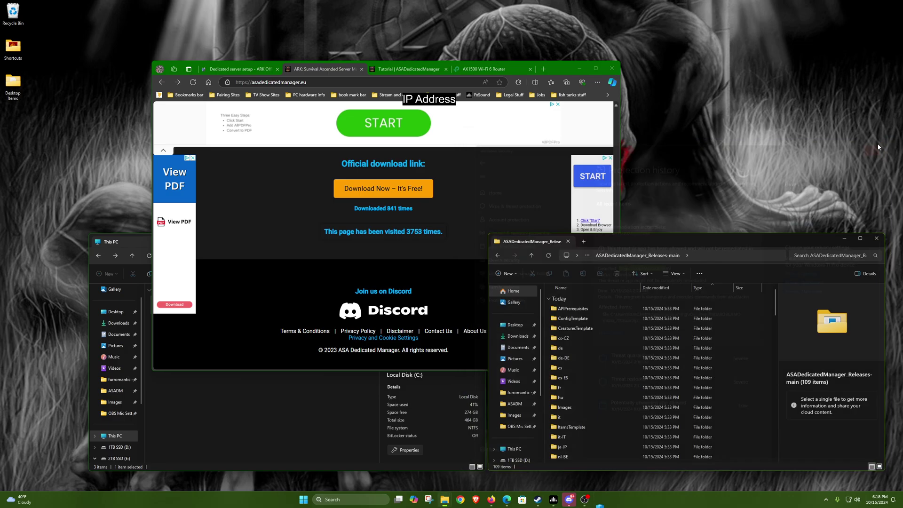
# - Look over the ASADedicatedManager installation tutorial page in the browser, return to the download page and minimize the browser
pyautogui.click(386, 150)
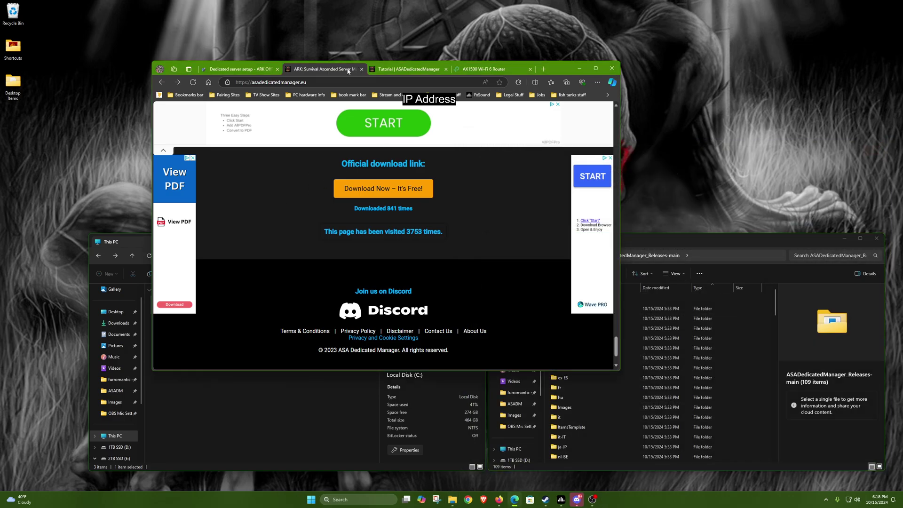
pyautogui.click(390, 70)
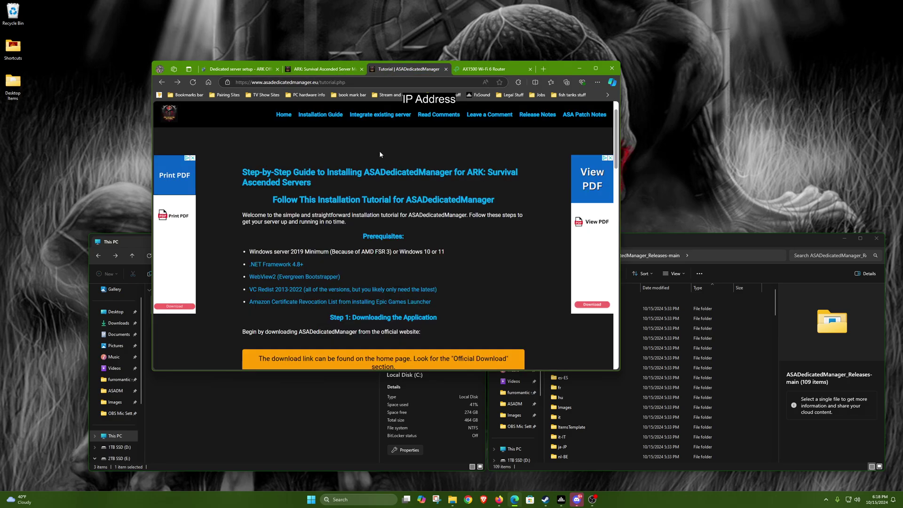
pyautogui.moveTo(243, 172); pyautogui.dragTo(500, 203)
pyautogui.click(500, 203)
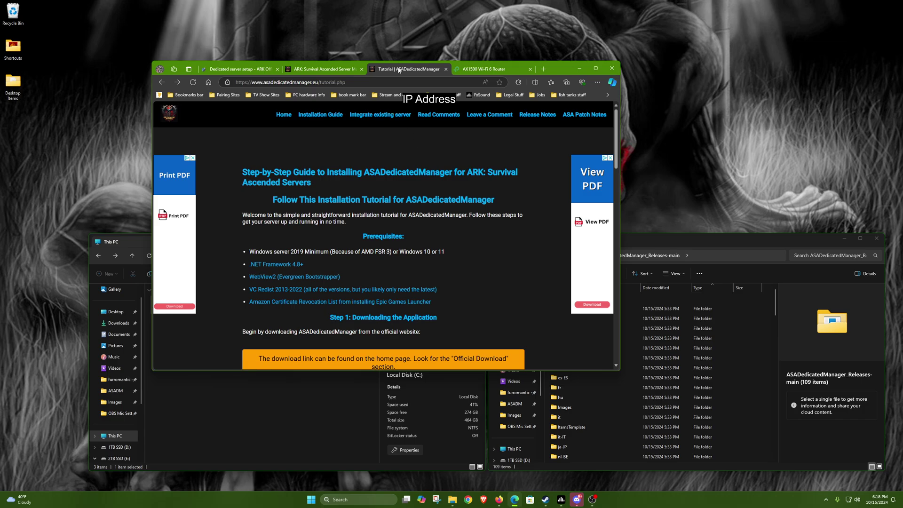
pyautogui.click(332, 71)
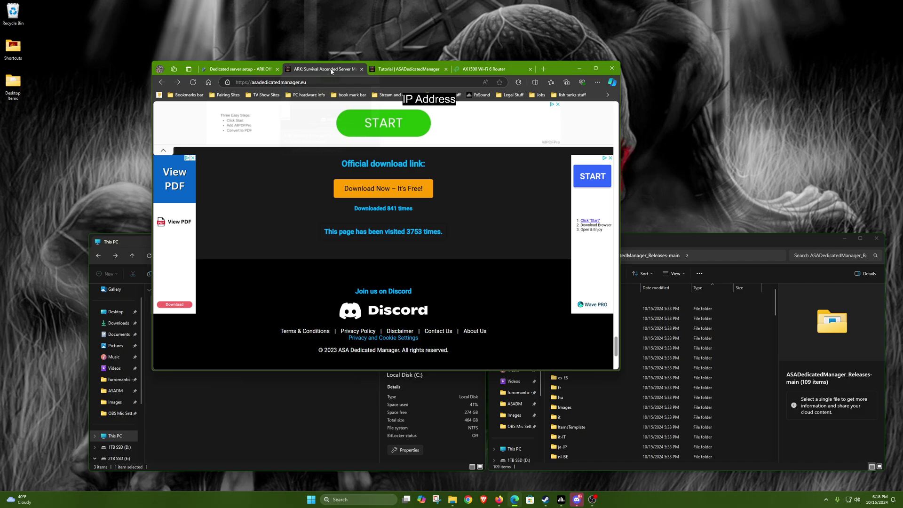
pyautogui.click(580, 70)
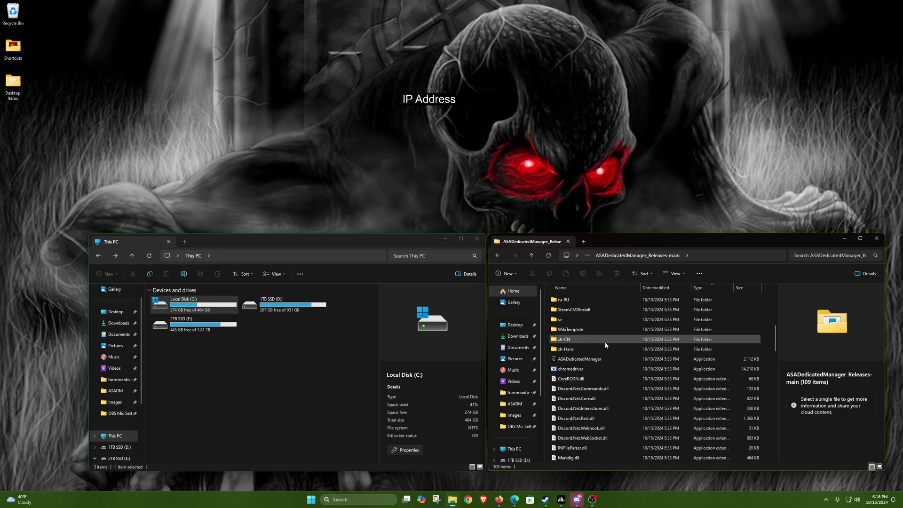
# - Select the inner ASADedicatedManager_Releases-main folder and open the ArkSAServer folder on Local Disk (C:) in the other File Explorer window
pyautogui.click(497, 255)
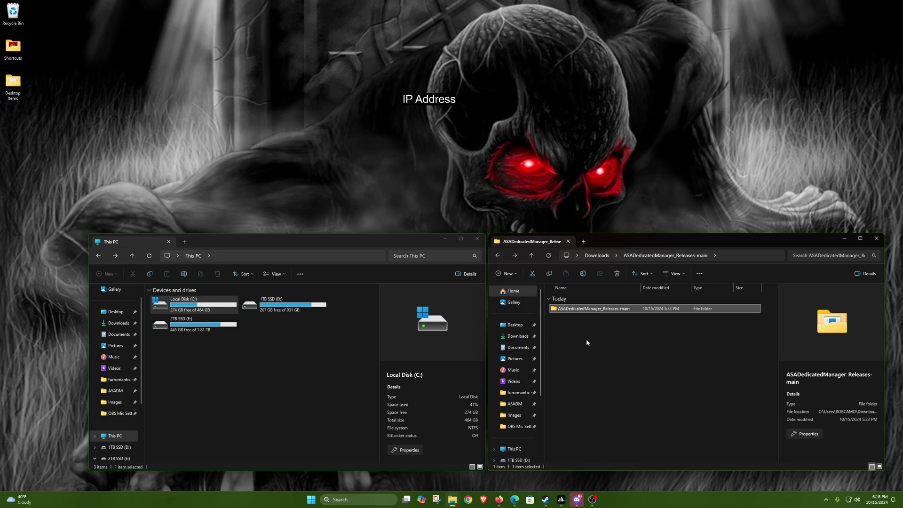
pyautogui.click(574, 309)
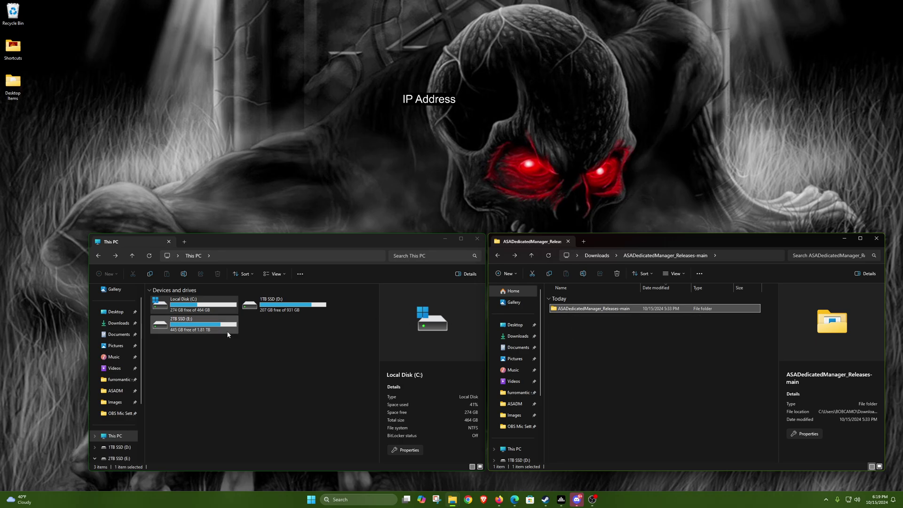
pyautogui.doubleClick(207, 311)
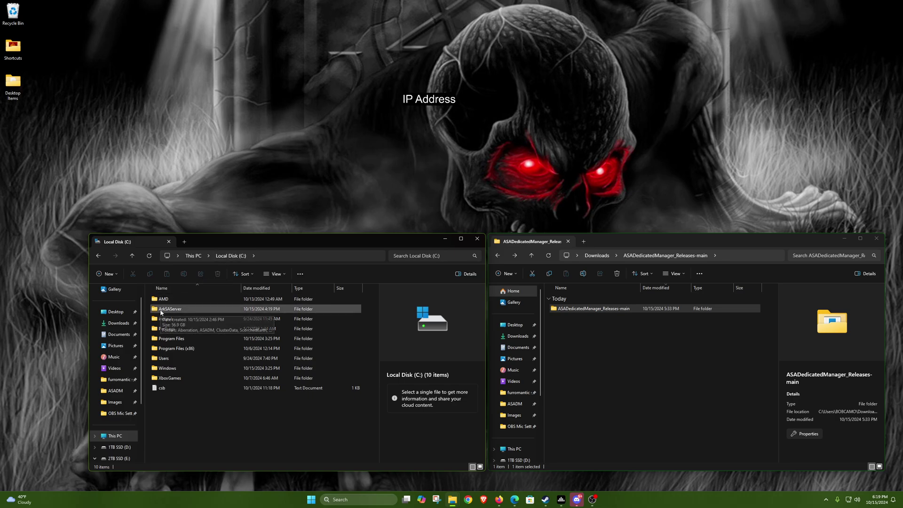
pyautogui.doubleClick(176, 310)
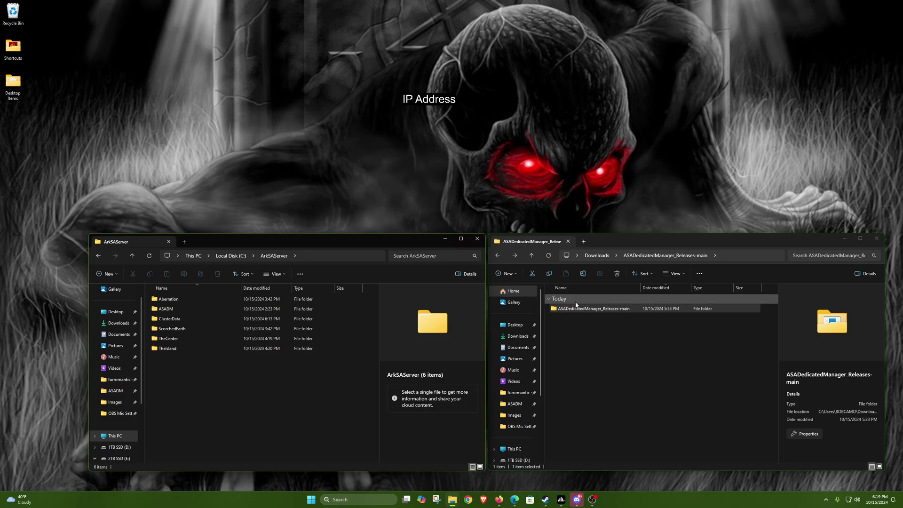
# - Launch the ASADedicatedManager application from the ASADM folder and display TheIsland server profile
pyautogui.click(173, 309)
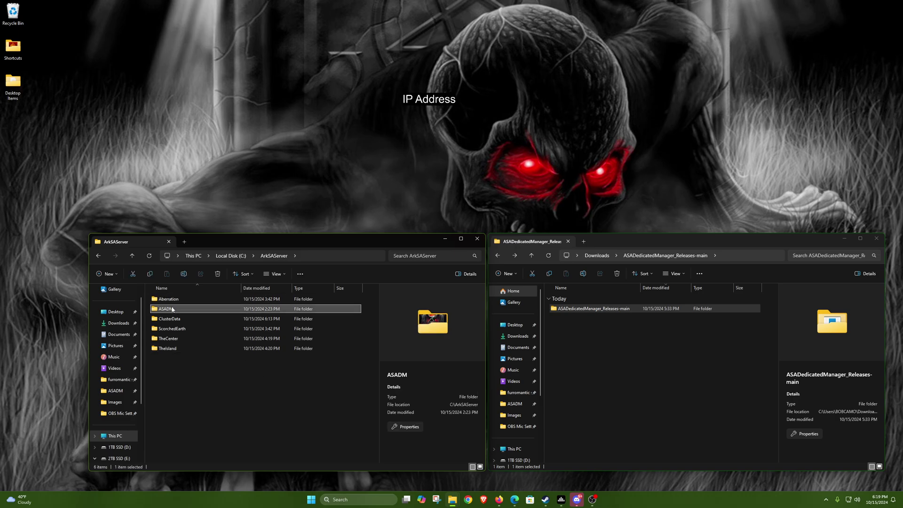
pyautogui.doubleClick(172, 309)
pyautogui.scroll(-5, 210, 332)
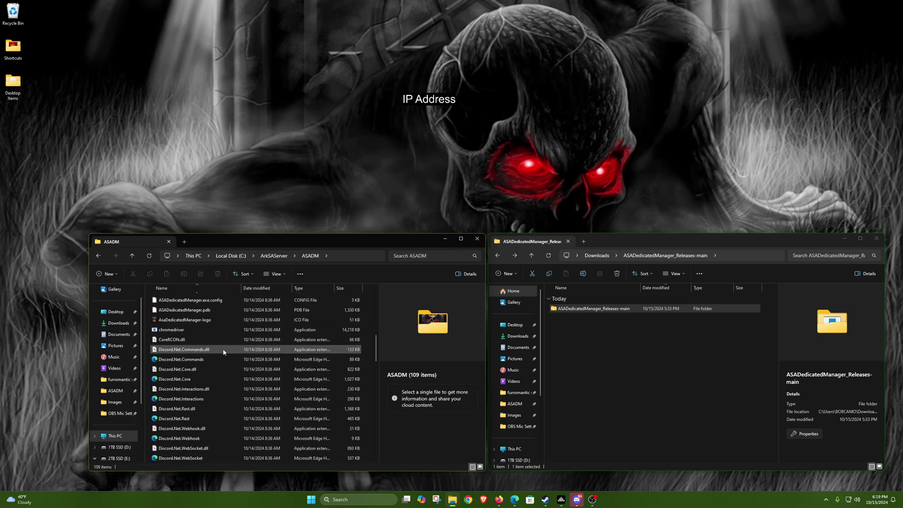
pyautogui.scroll(3, 210, 332)
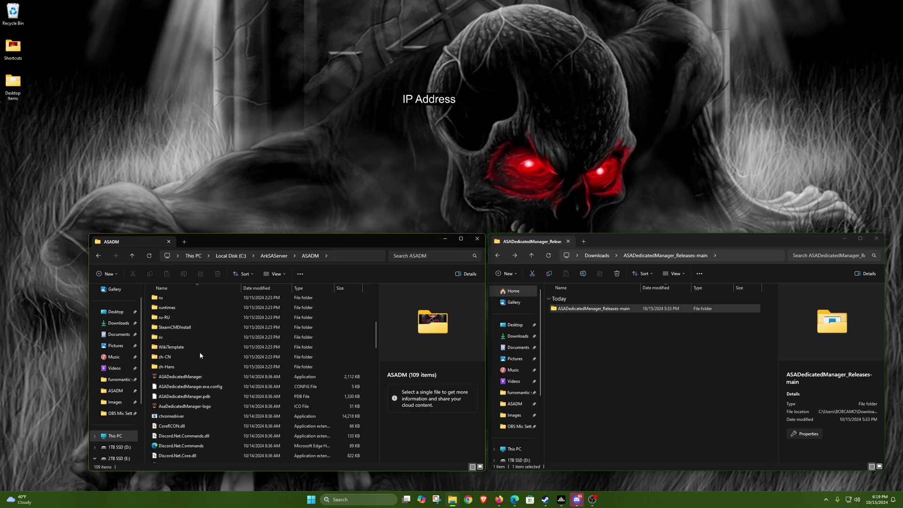
pyautogui.click(187, 378)
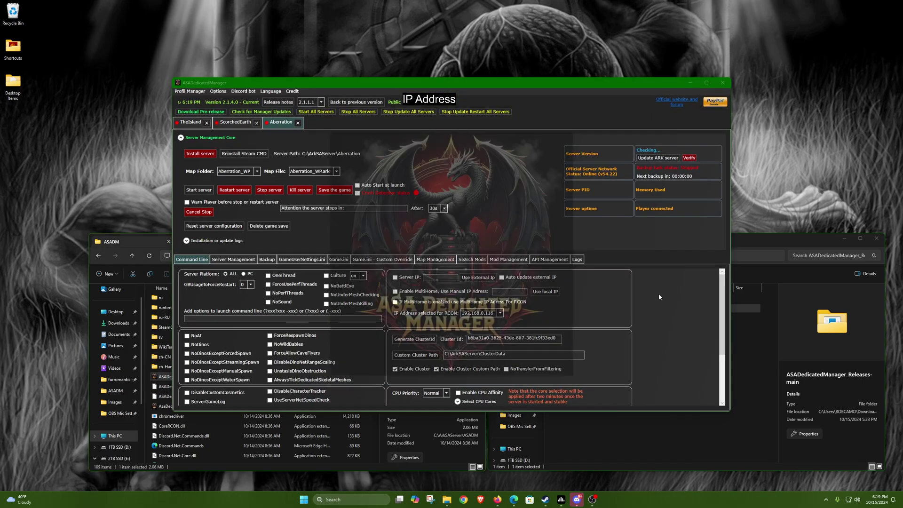
pyautogui.click(178, 124)
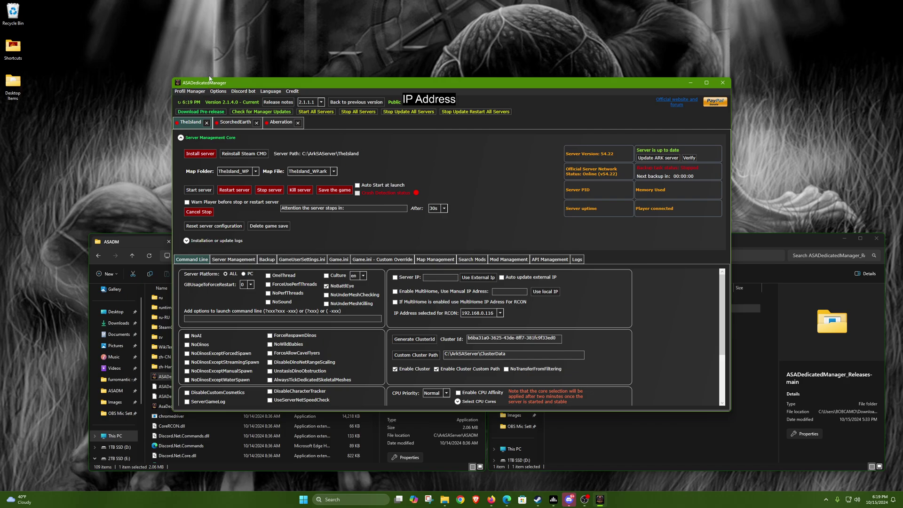
# - Open the Profile Manager window over the main window and initialize a new server profile
pyautogui.click(189, 91)
pyautogui.click(203, 100)
pyautogui.moveTo(165, 63); pyautogui.dragTo(428, 175)
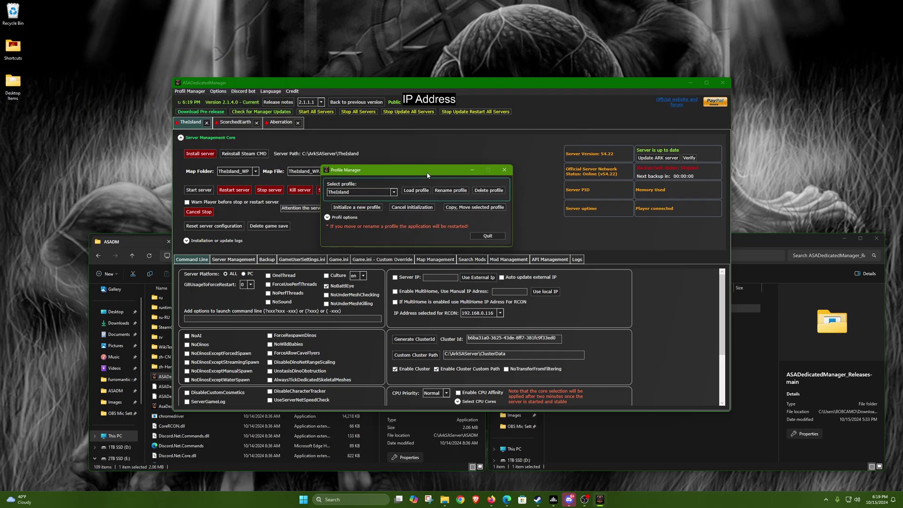
pyautogui.click(355, 207)
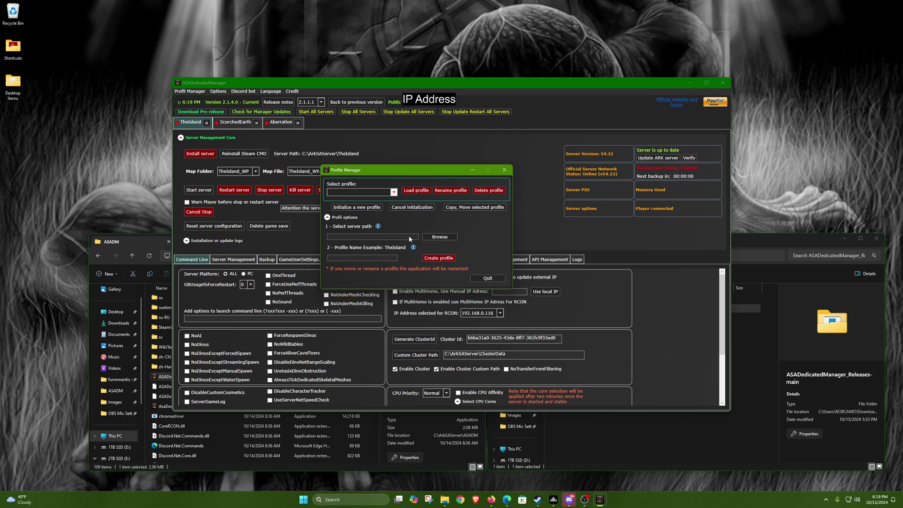
# - Choose the ArkSAServer folder on Local Disk (C:) as the new profile's server path, and quit the Profile Manager without creating the profile
pyautogui.click(439, 238)
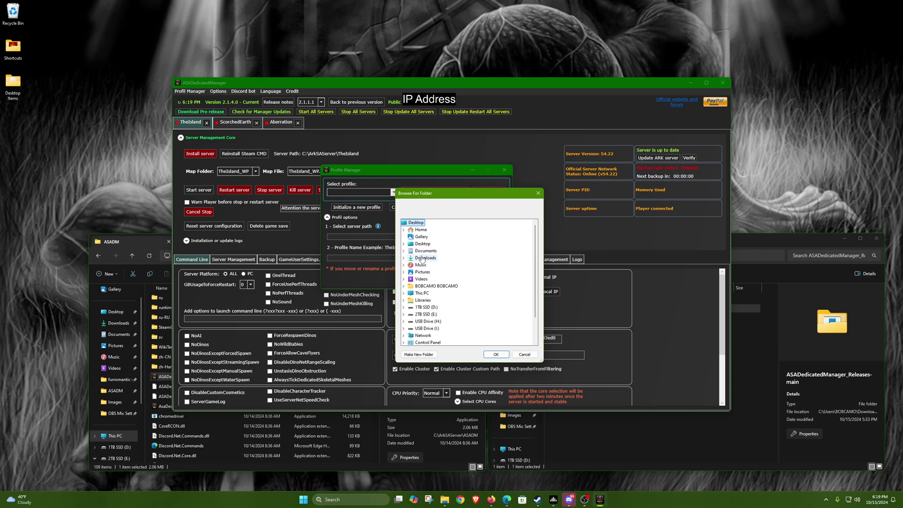
pyautogui.doubleClick(422, 293)
pyautogui.doubleClick(432, 300)
pyautogui.doubleClick(439, 286)
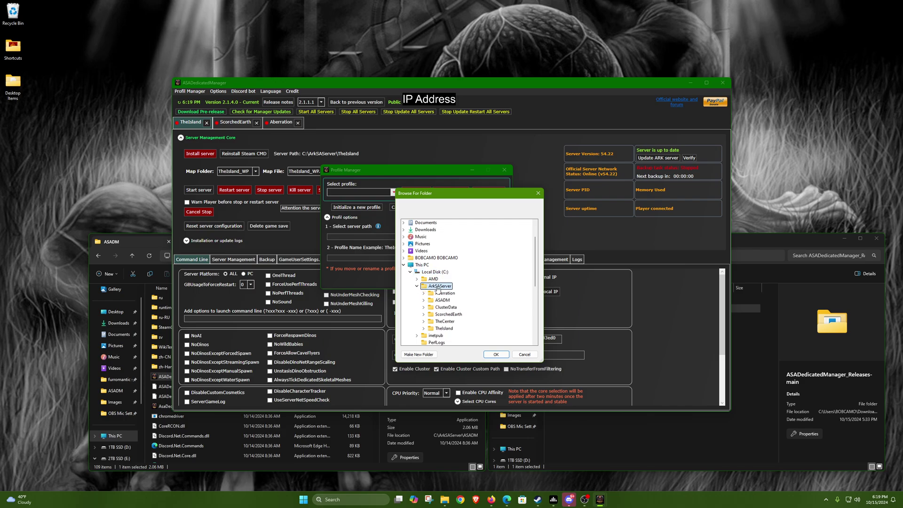
pyautogui.click(496, 355)
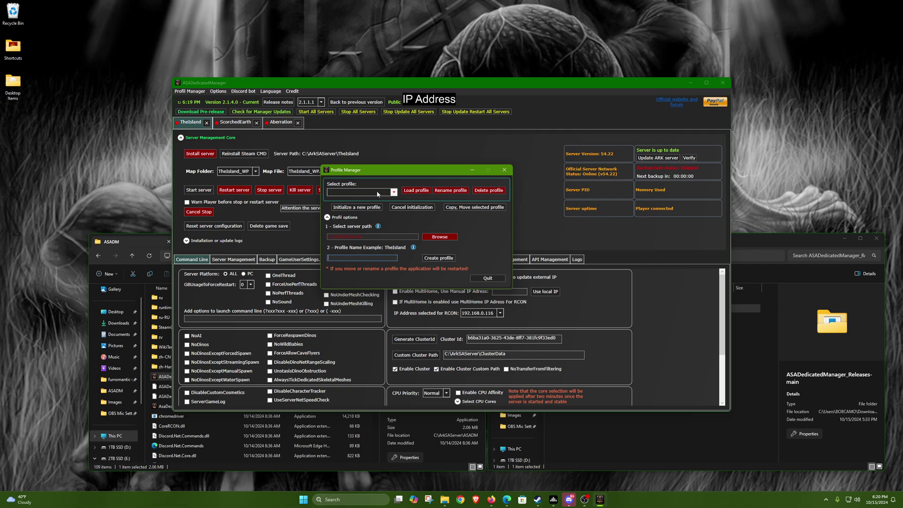
pyautogui.click(476, 278)
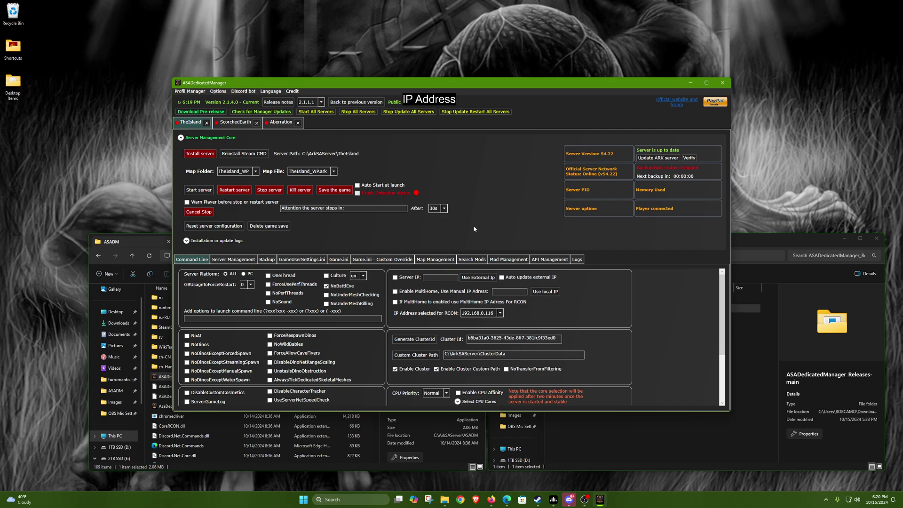
# - Expand the Rcon and Basic Server Settings in TheIsland's GameUserSettings.ini and review the session name, Port, QueryPort and RCONPort
pyautogui.click(294, 260)
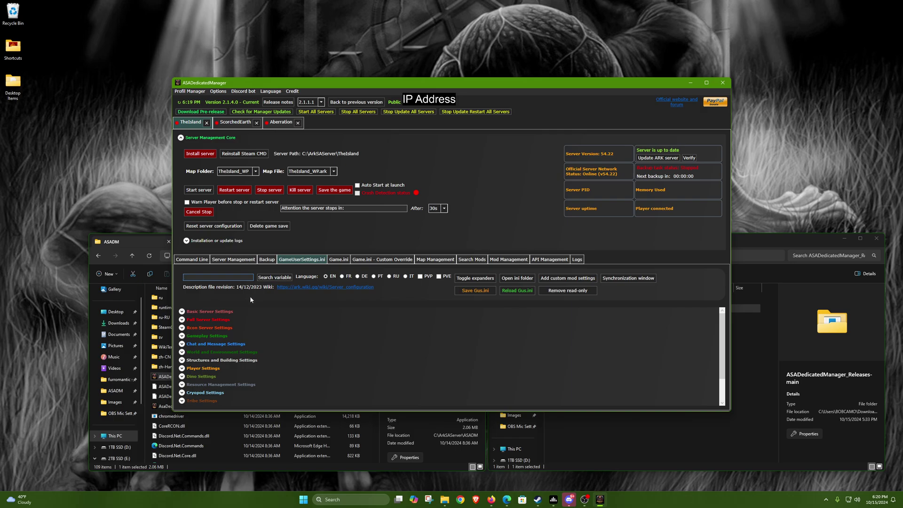
pyautogui.click(194, 327)
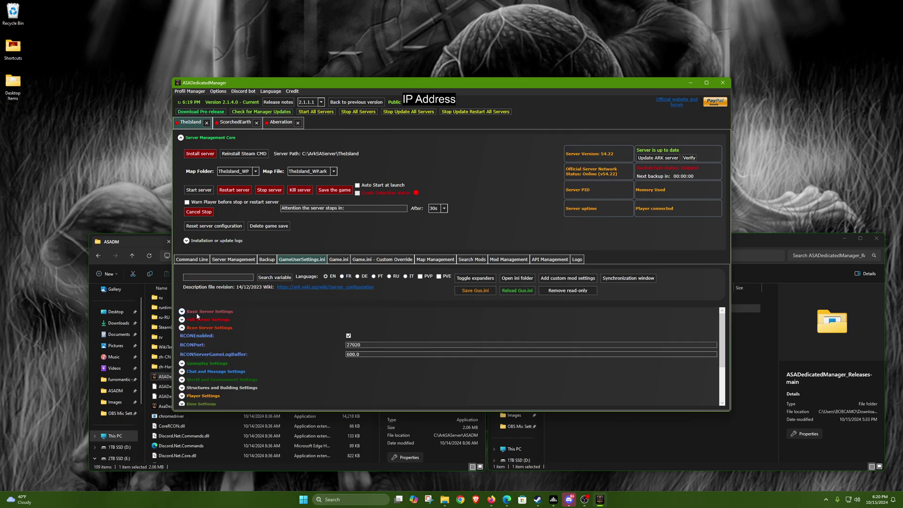
pyautogui.click(197, 313)
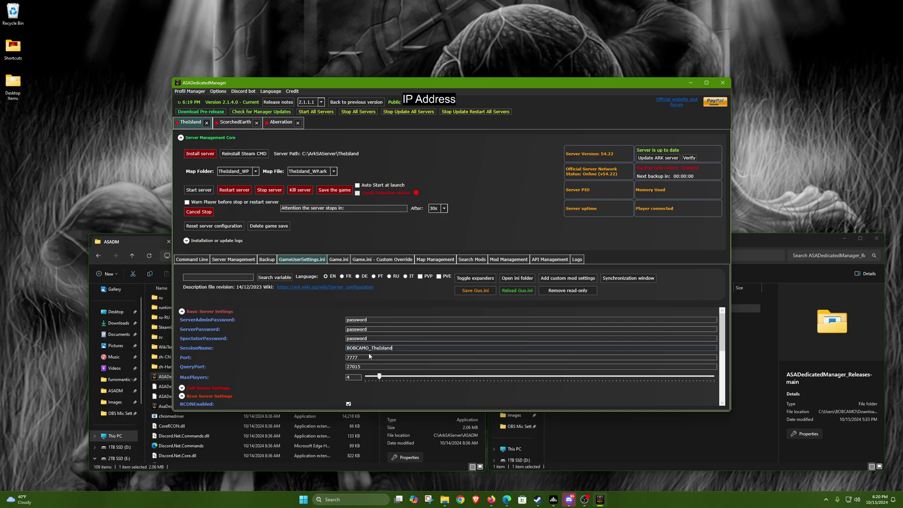
pyautogui.click(348, 357)
pyautogui.doubleClick(358, 357)
pyautogui.click(349, 368)
pyautogui.scroll(-3, 315, 357)
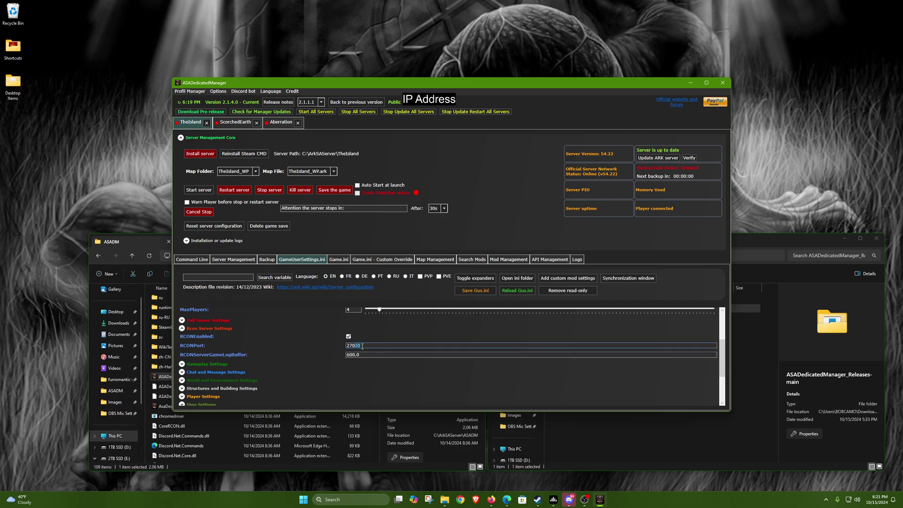
# - Return to TheIsland's Basic Server Settings and save the GameUserSettings.ini file
pyautogui.scroll(2, 312, 381)
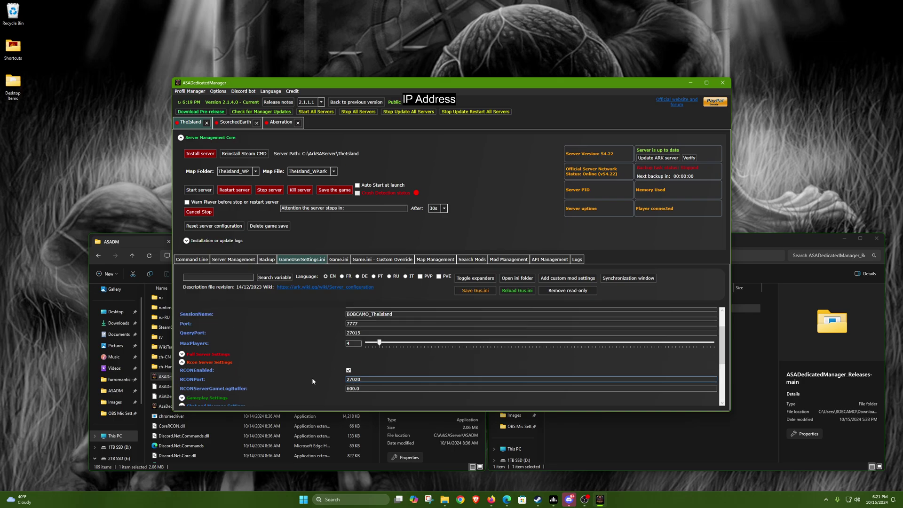
pyautogui.scroll(2, 312, 381)
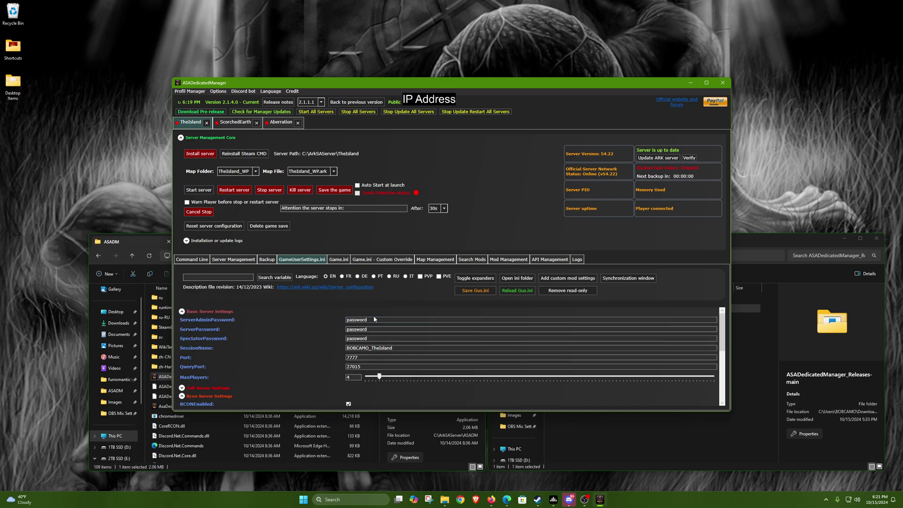
pyautogui.click(475, 291)
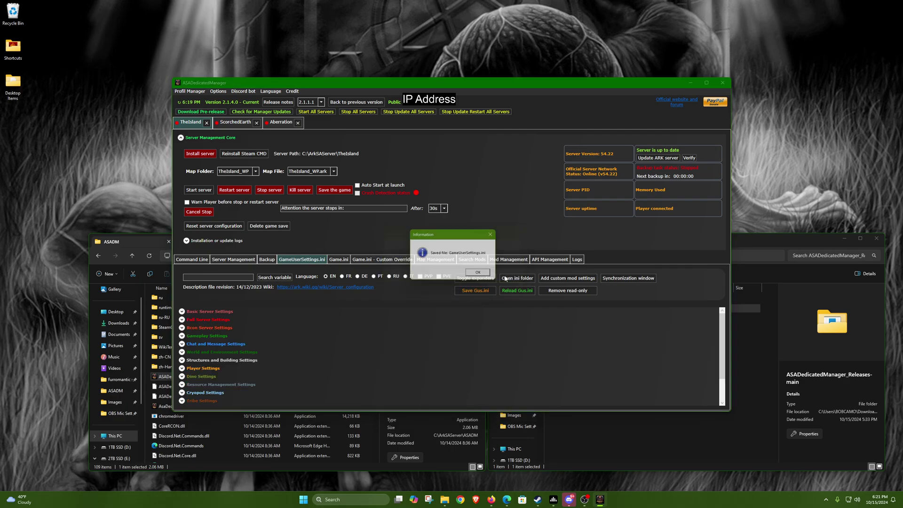
pyautogui.click(478, 272)
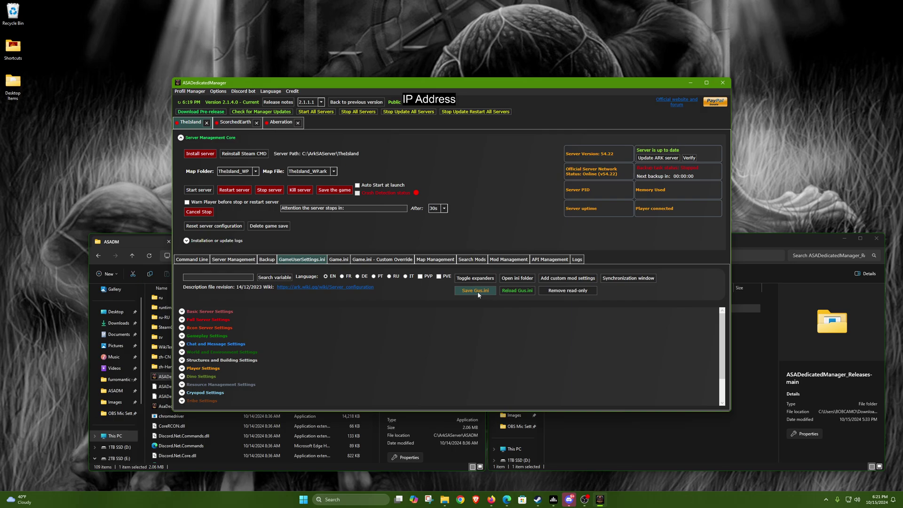
# - Look through all the Command Line launch options of TheIsland profile
pyautogui.click(203, 262)
pyautogui.scroll(-3, 345, 320)
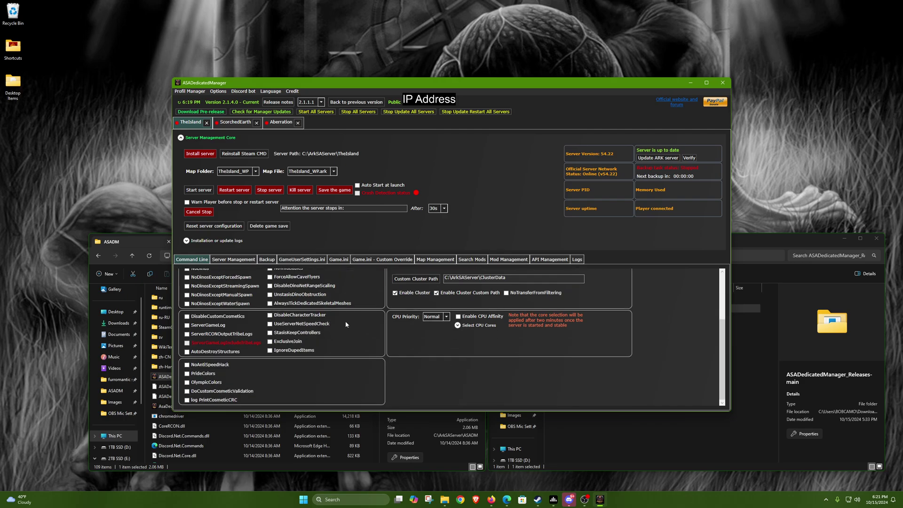
pyautogui.scroll(3, 351, 329)
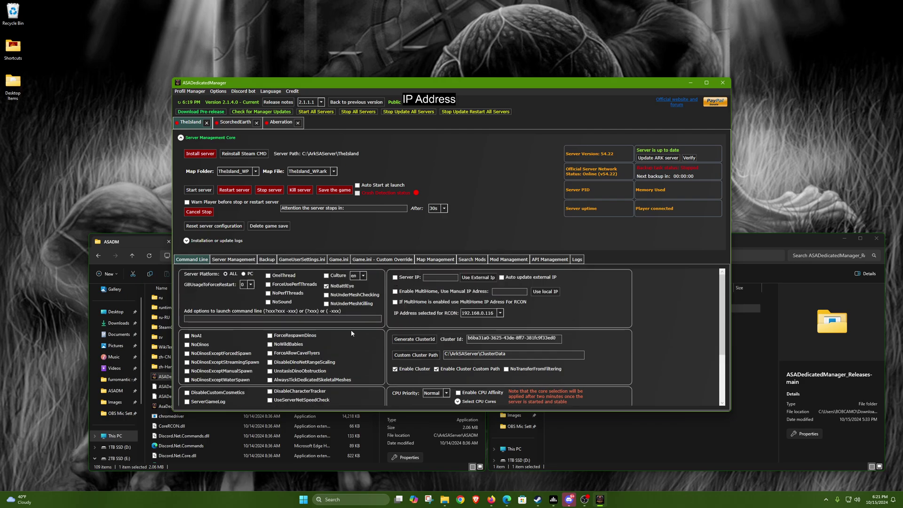
# - Open TheIsland's ini folder, view the GameUserSettings file in the text editor, and close both the file and the folder window
pyautogui.click(308, 260)
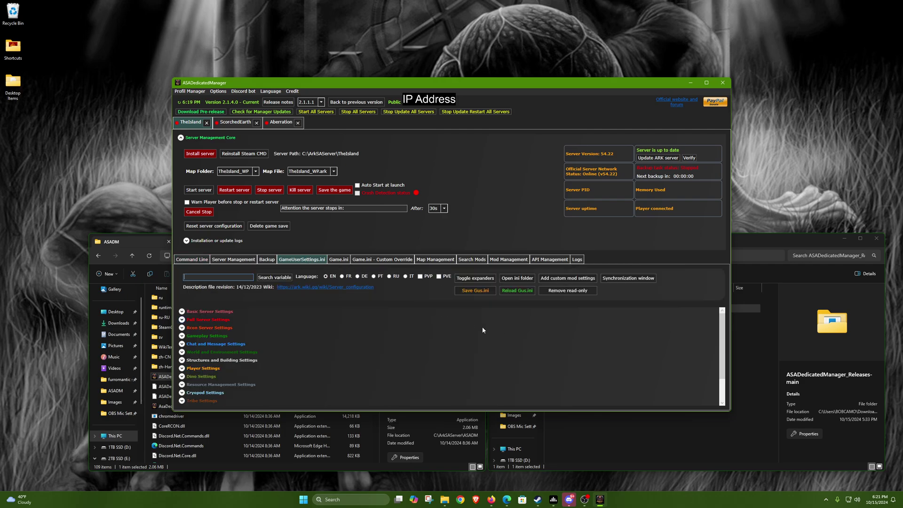
pyautogui.click(517, 278)
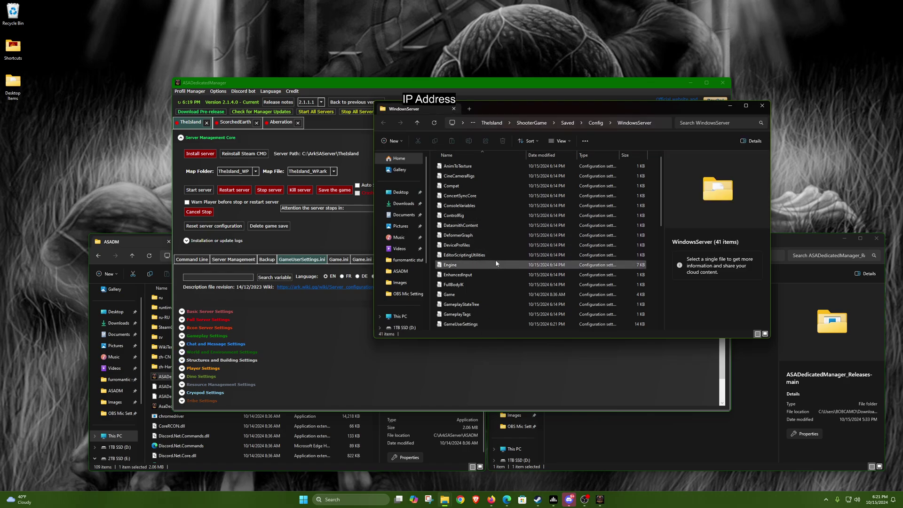
pyautogui.scroll(-3, 495, 260)
pyautogui.doubleClick(479, 236)
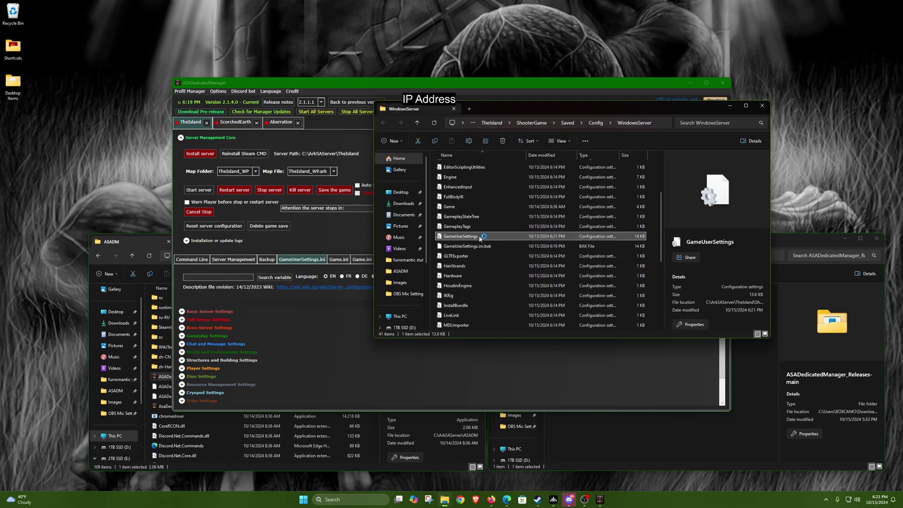
pyautogui.moveTo(564, 179); pyautogui.dragTo(564, 278)
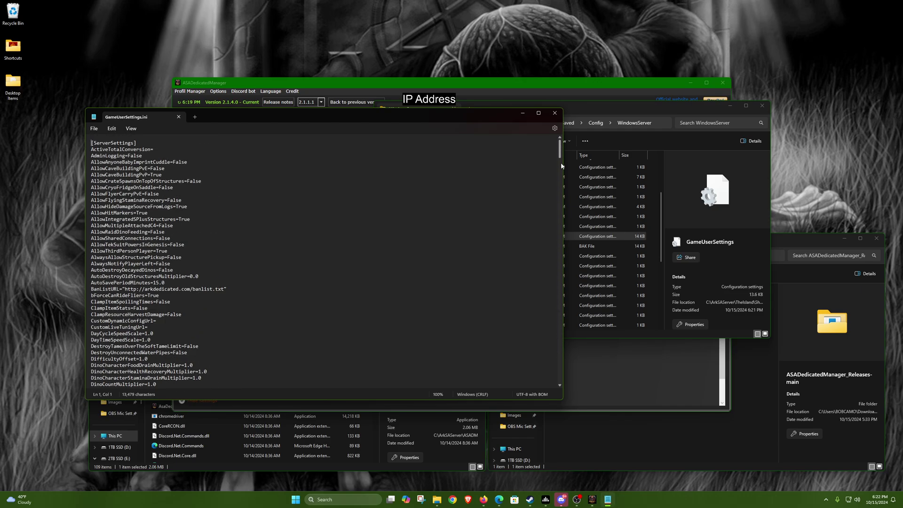
pyautogui.click(554, 113)
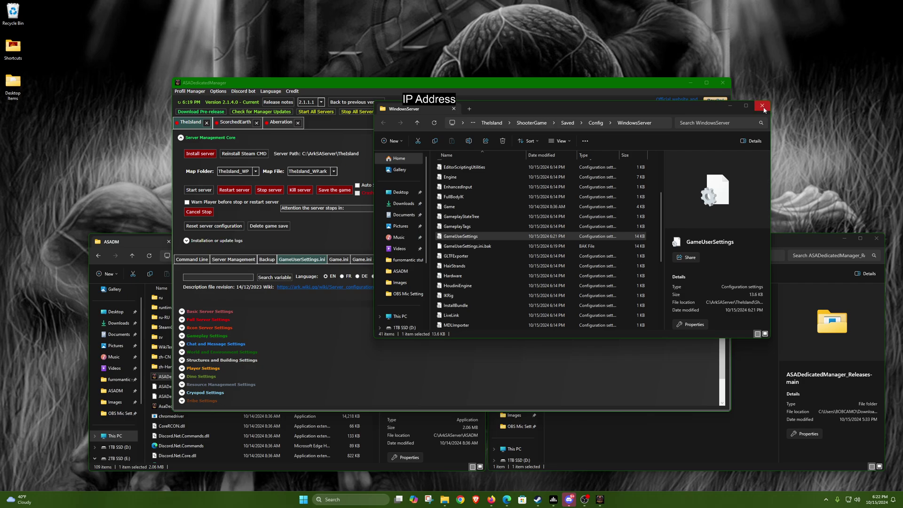
pyautogui.click(763, 107)
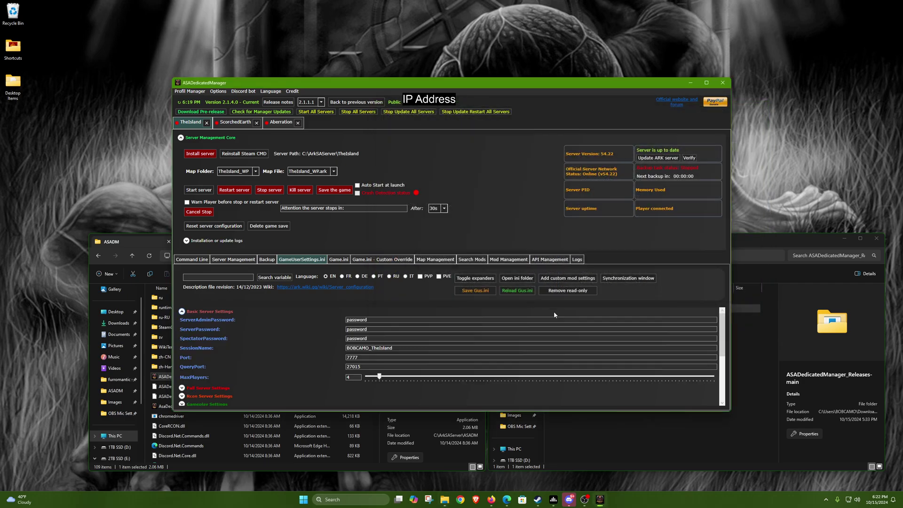
# - View TheIsland's Search Mods and Map Management pages, and return to its Command Line options
pyautogui.click(469, 262)
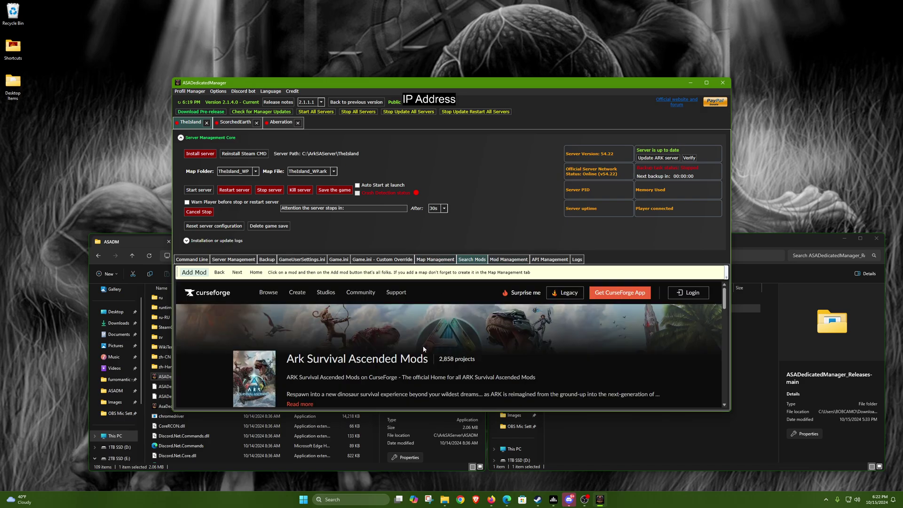
pyautogui.click(435, 259)
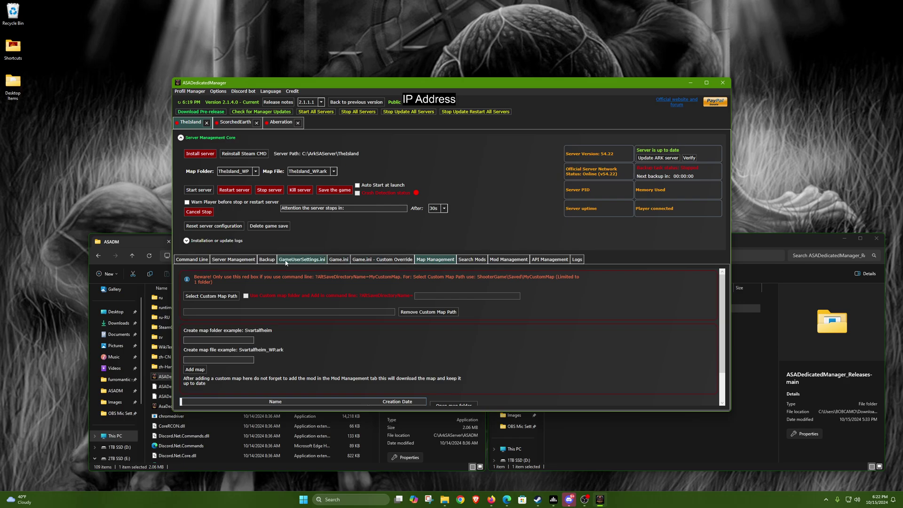
pyautogui.click(192, 262)
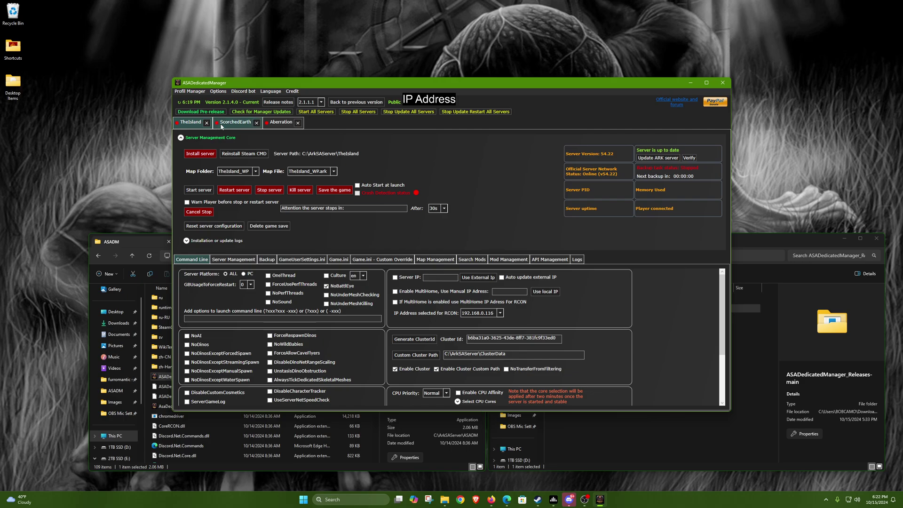
# - Switch between TheIsland, ScorchedEarth and Aberration profiles to compare their server paths and map settings
pyautogui.click(281, 122)
pyautogui.click(212, 124)
pyautogui.click(228, 124)
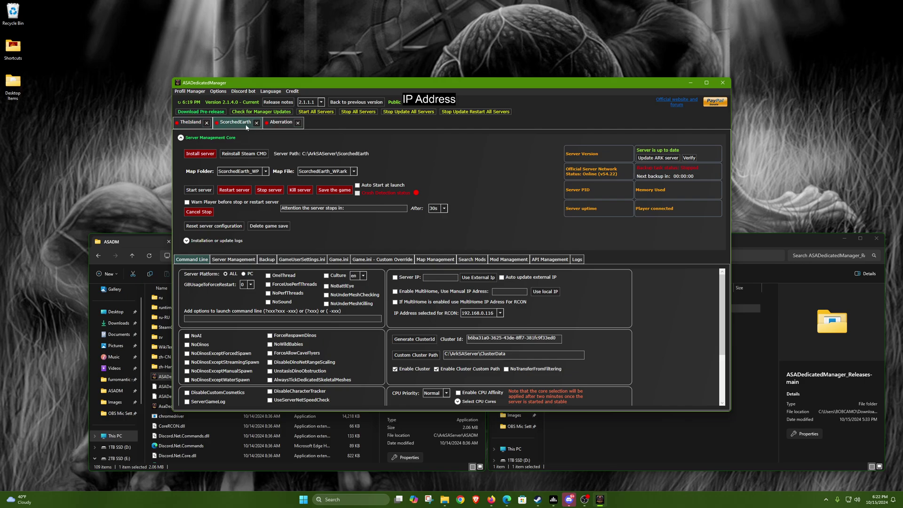
pyautogui.click(280, 123)
pyautogui.click(190, 124)
pyautogui.click(238, 124)
# - Check the available map folders in the server profiles, choosing TheIsland_WP for TheIsland profile
pyautogui.click(258, 173)
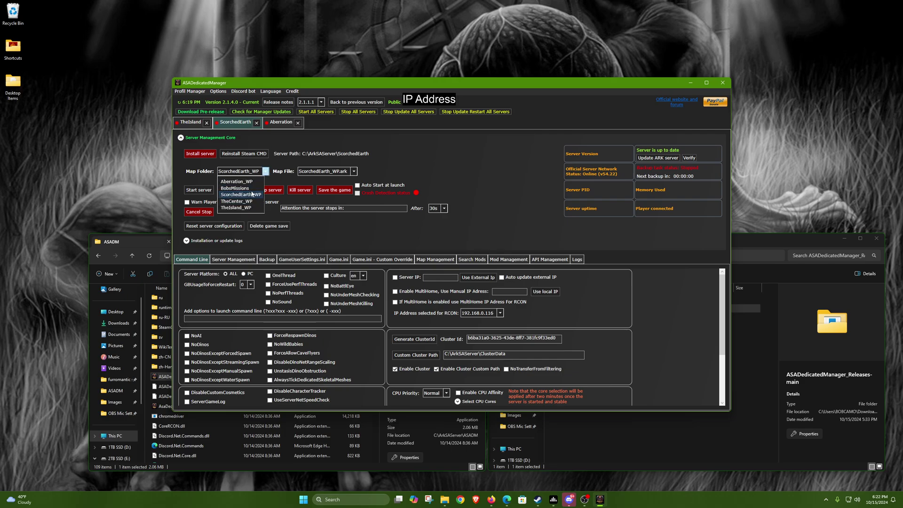
pyautogui.click(281, 122)
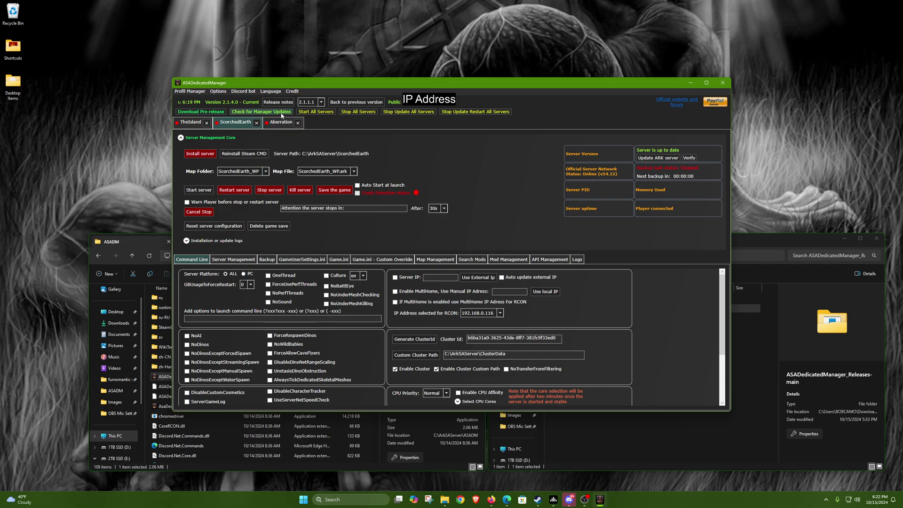
pyautogui.click(281, 123)
pyautogui.click(259, 172)
pyautogui.click(235, 209)
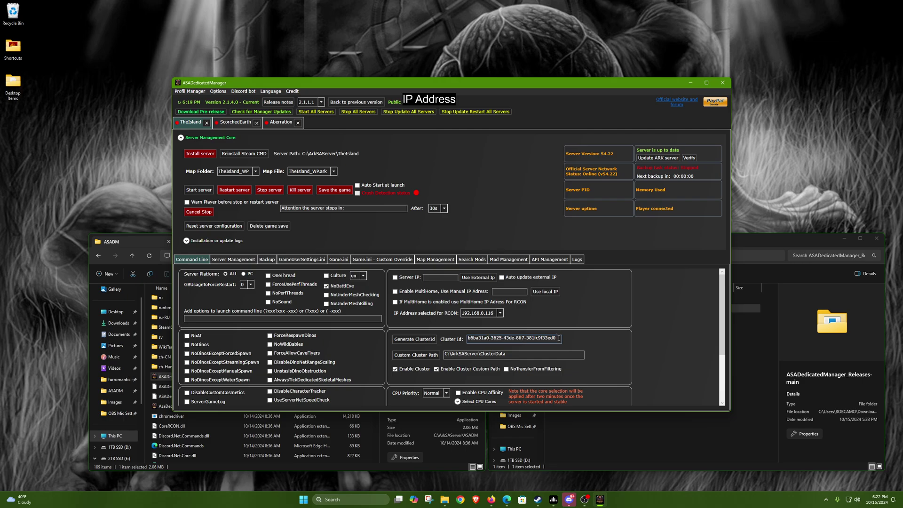
# - Highlight TheIsland's Cluster Id and open the folder chooser for the custom cluster path, cancelling it without picking a folder
pyautogui.moveTo(556, 336); pyautogui.dragTo(431, 343)
pyautogui.click(427, 358)
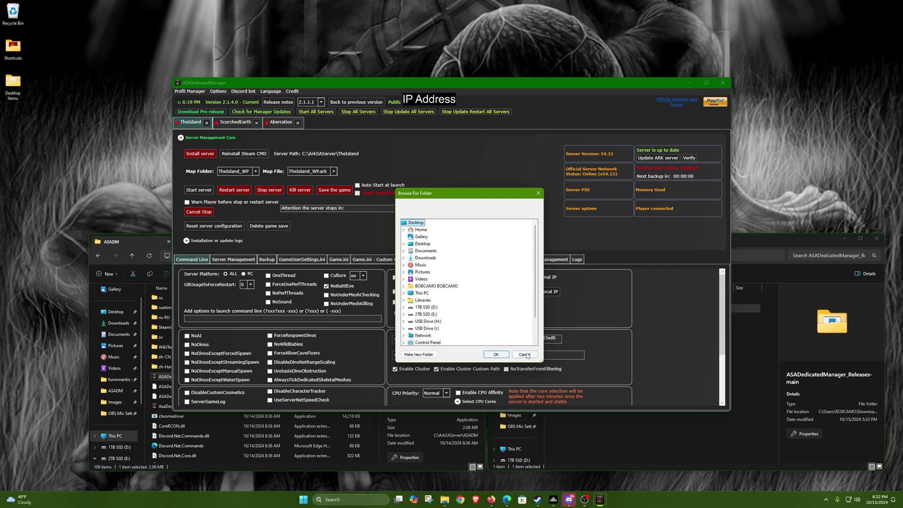
pyautogui.click(536, 353)
# - Locate the ClusterData folder inside ArkSAServer in File Explorer, and return to TheIsland's custom cluster path in ASADedicatedManager
pyautogui.click(99, 255)
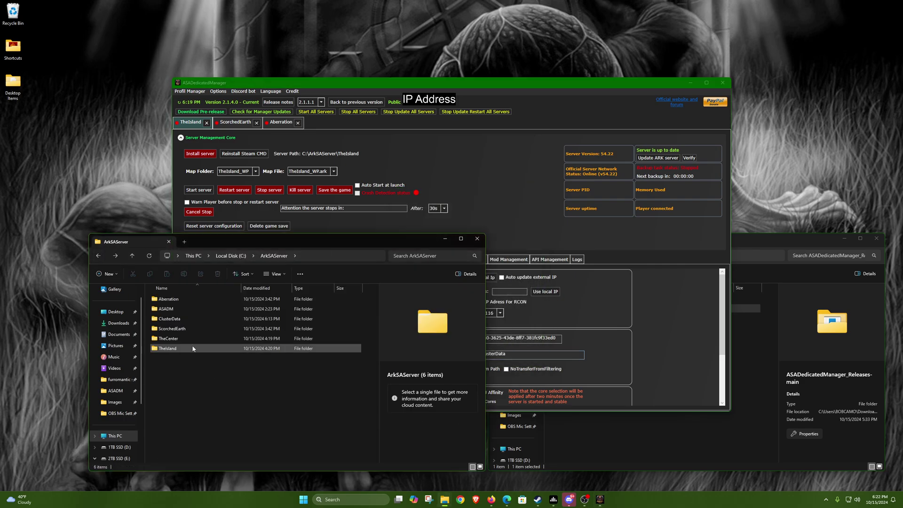
pyautogui.click(176, 320)
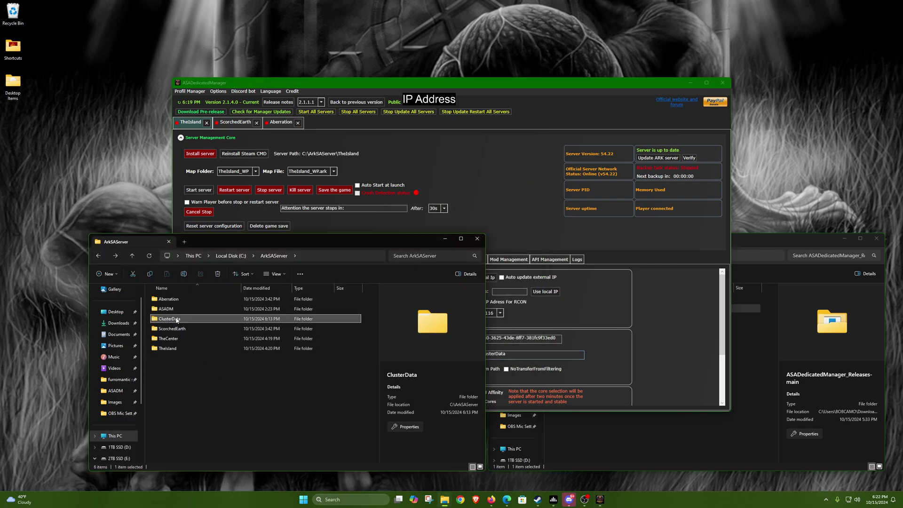
pyautogui.click(464, 219)
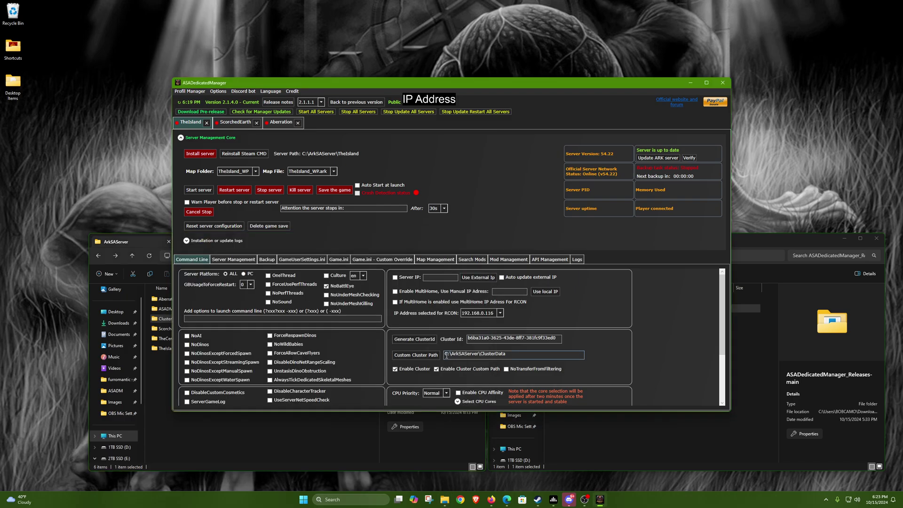
pyautogui.click(517, 356)
# - Compare the cluster settings of the ScorchedEarth and Aberration profiles, and return to TheIsland's GameUserSettings.ini settings
pyautogui.click(236, 123)
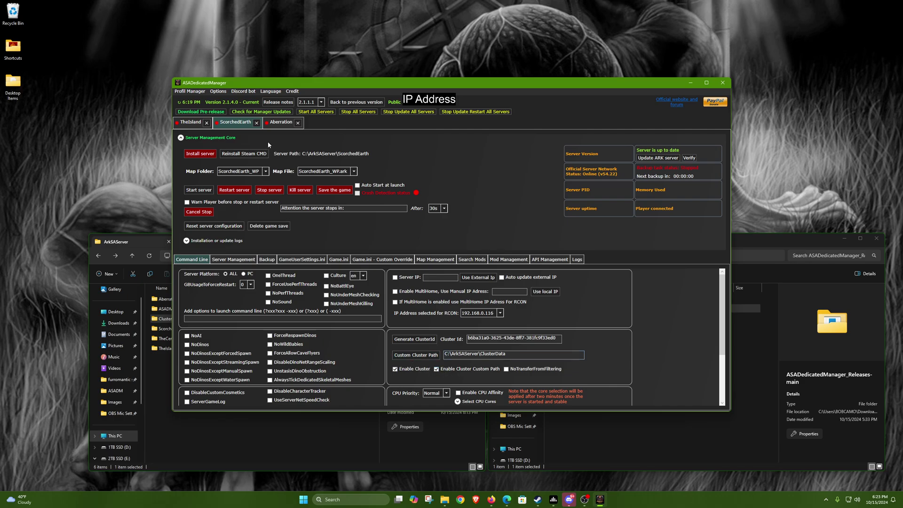
pyautogui.click(277, 126)
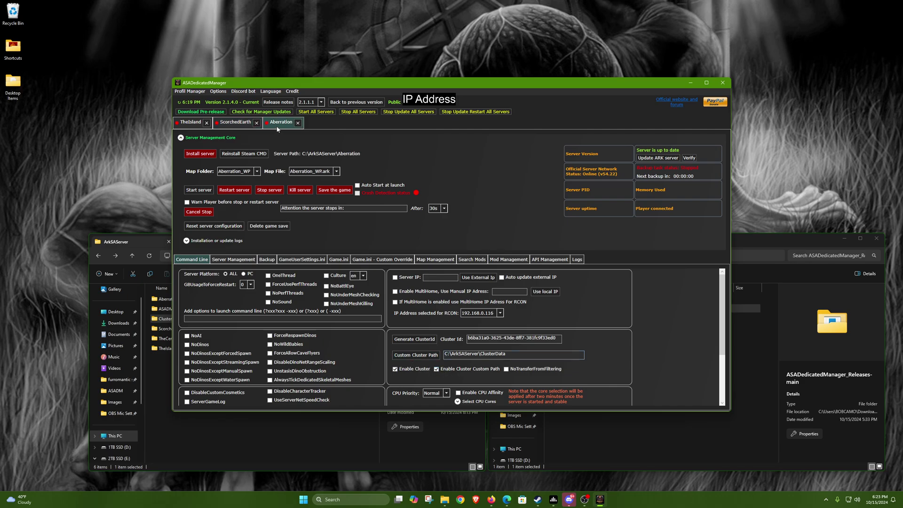
pyautogui.click(191, 122)
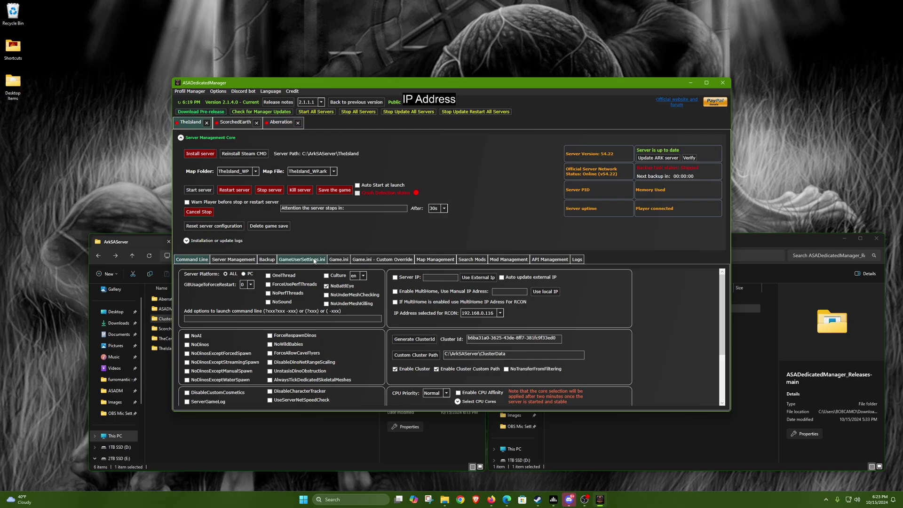
pyautogui.click(315, 261)
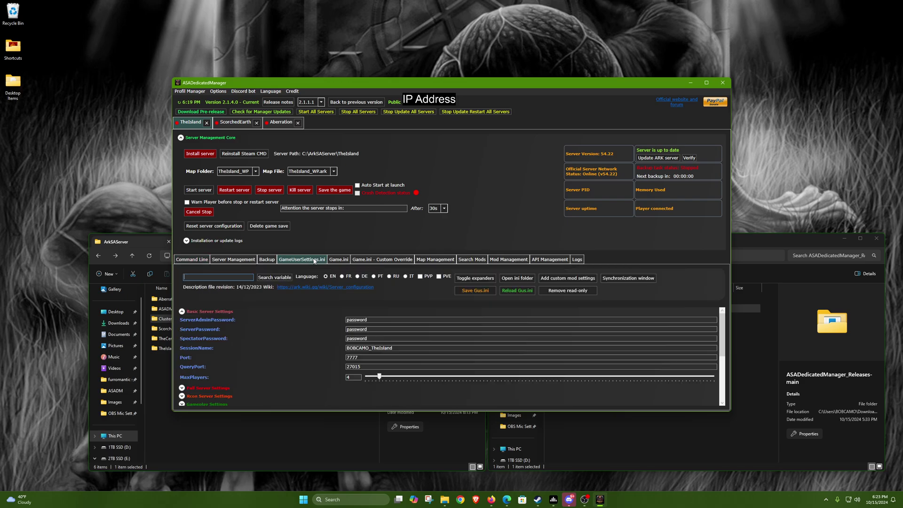
# - Expand the Rcon and Basic Server Settings in ScorchedEarth's GameUserSettings.ini to check its ports
pyautogui.click(235, 123)
pyautogui.click(304, 260)
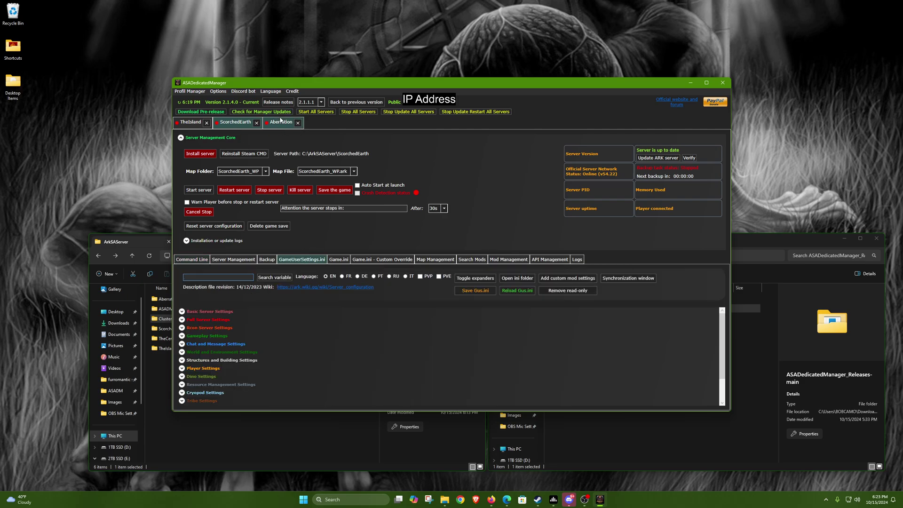
pyautogui.click(202, 327)
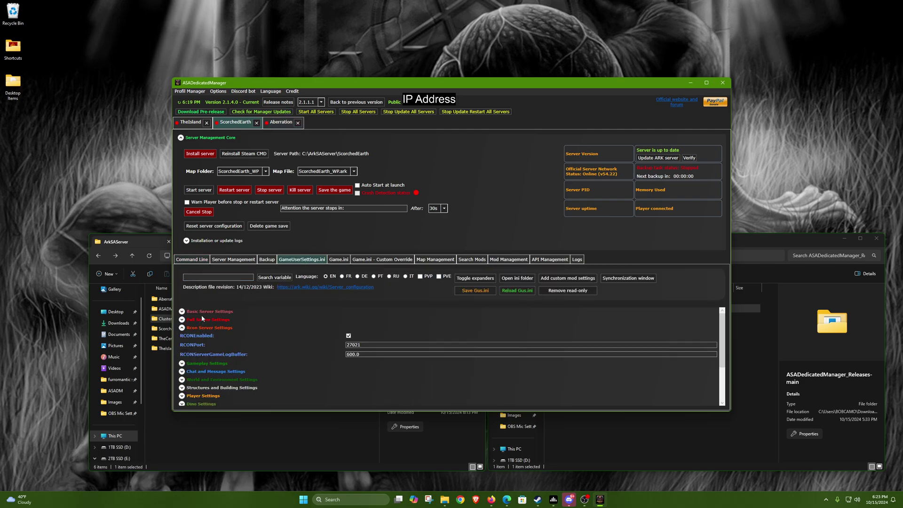
pyautogui.click(201, 312)
# - Expand the Rcon and Basic Server Settings in Aberration's GameUserSettings.ini to check its ports
pyautogui.click(282, 122)
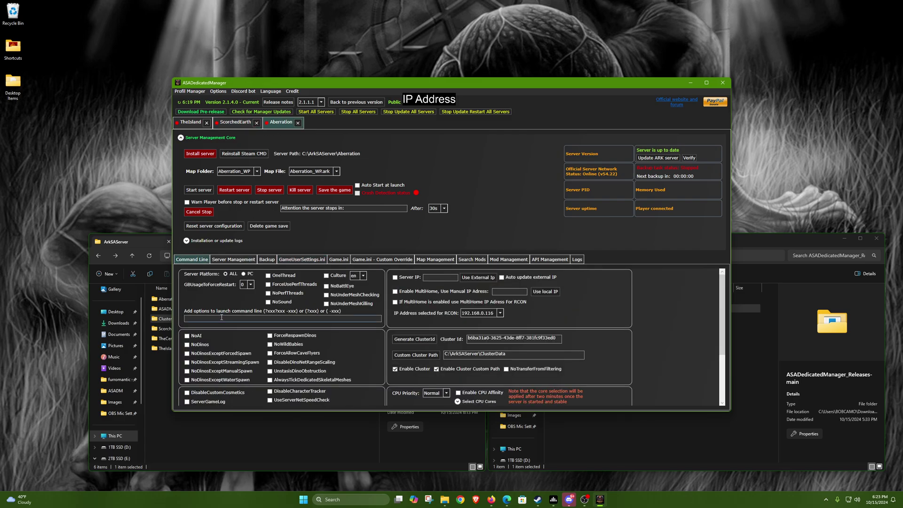
pyautogui.click(281, 264)
pyautogui.click(215, 312)
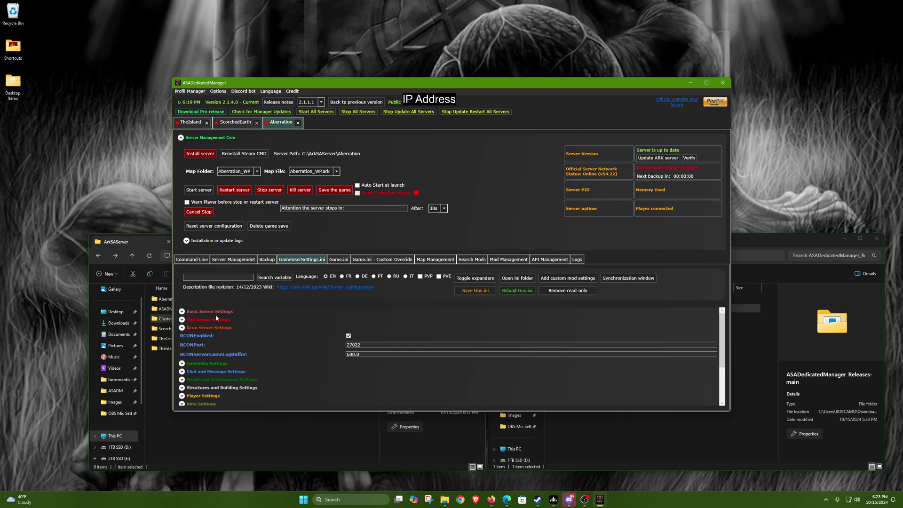
# - Compare the game port in the Basic Server Settings of the TheIsland, ScorchedEarth and Aberration profiles
pyautogui.click(191, 122)
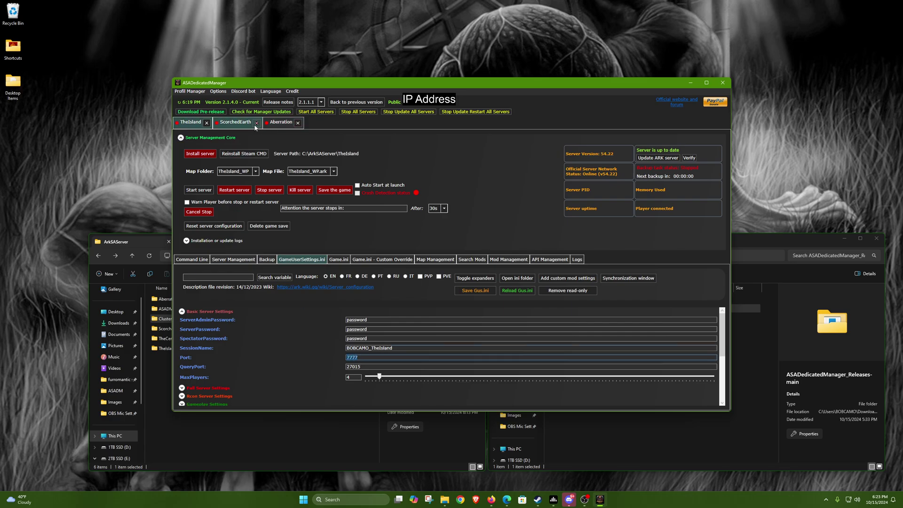
pyautogui.click(231, 124)
pyautogui.moveTo(348, 359); pyautogui.dragTo(356, 358)
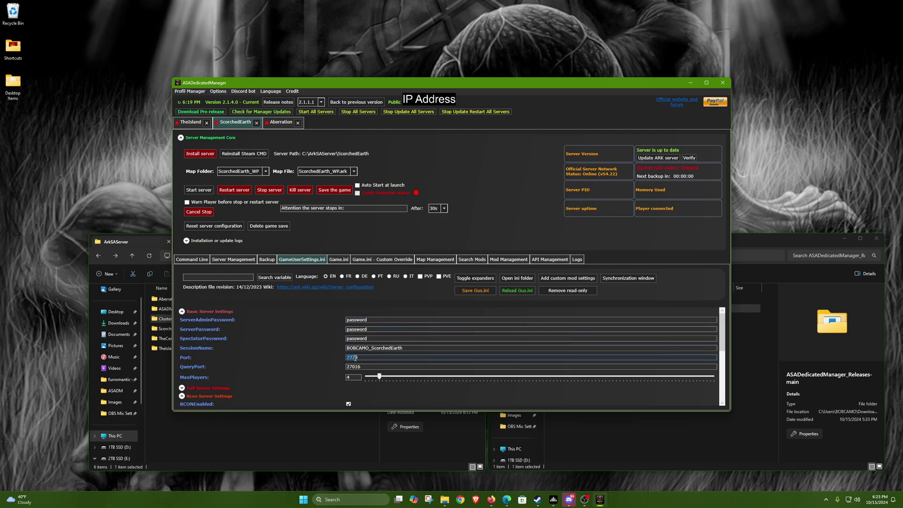
pyautogui.click(281, 123)
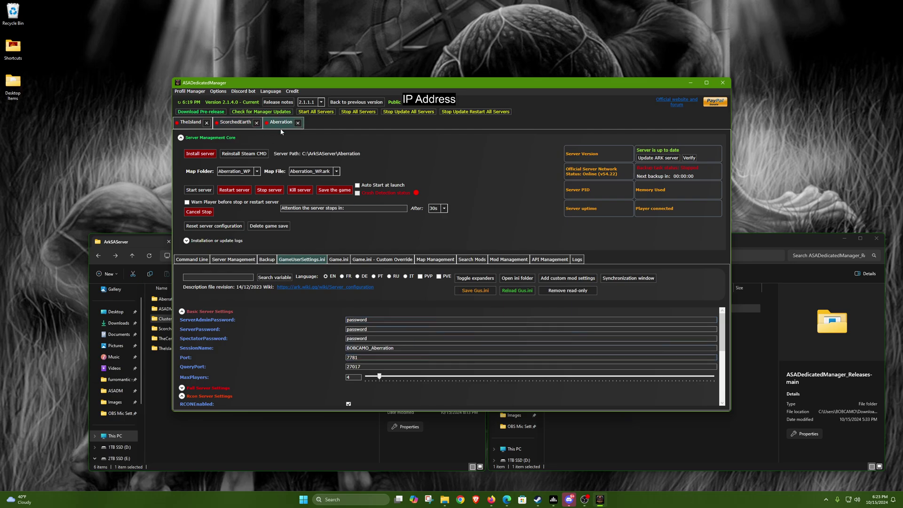
pyautogui.click(354, 358)
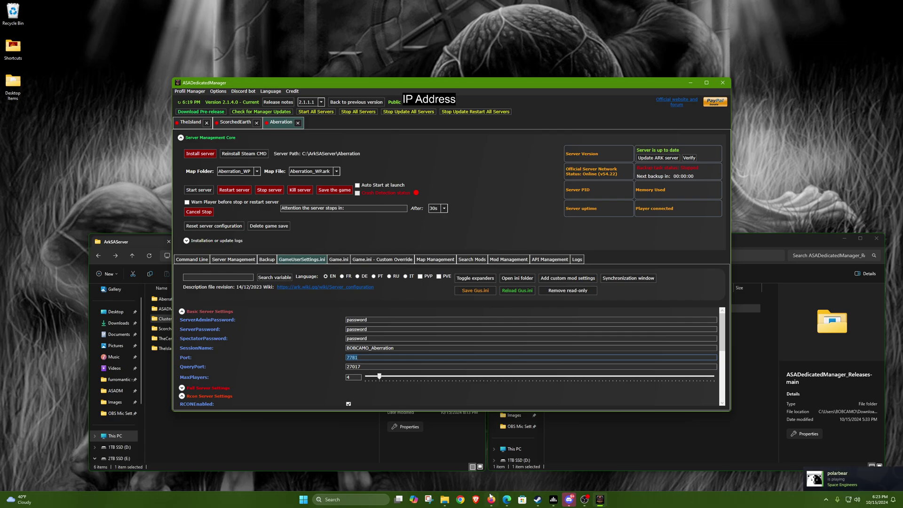
# - Switch to Microsoft Edge and review the ARK Wiki's dedicated server port list, focusing on the game port and peer port entries
pyautogui.click(507, 499)
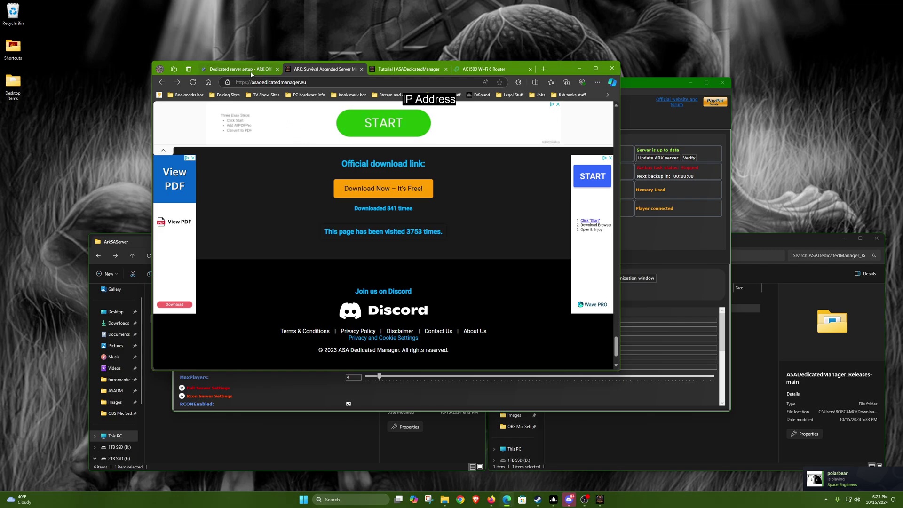
pyautogui.hotkey('ctrl', 'shift', 'Tab')
pyautogui.moveTo(228, 207); pyautogui.dragTo(400, 141)
pyautogui.click(389, 212)
pyautogui.moveTo(390, 212); pyautogui.dragTo(326, 183)
pyautogui.click(329, 216)
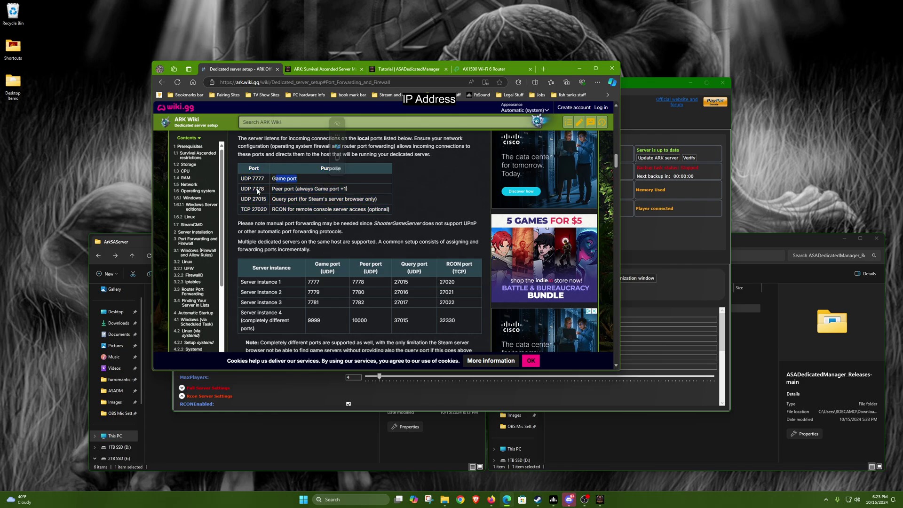
pyautogui.moveTo(272, 189); pyautogui.dragTo(336, 191)
pyautogui.click(336, 191)
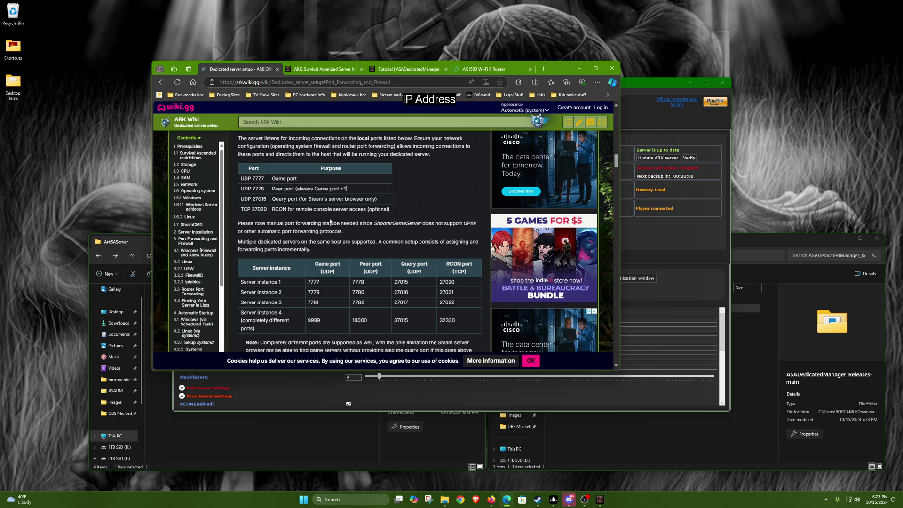
pyautogui.moveTo(248, 180); pyautogui.dragTo(266, 191)
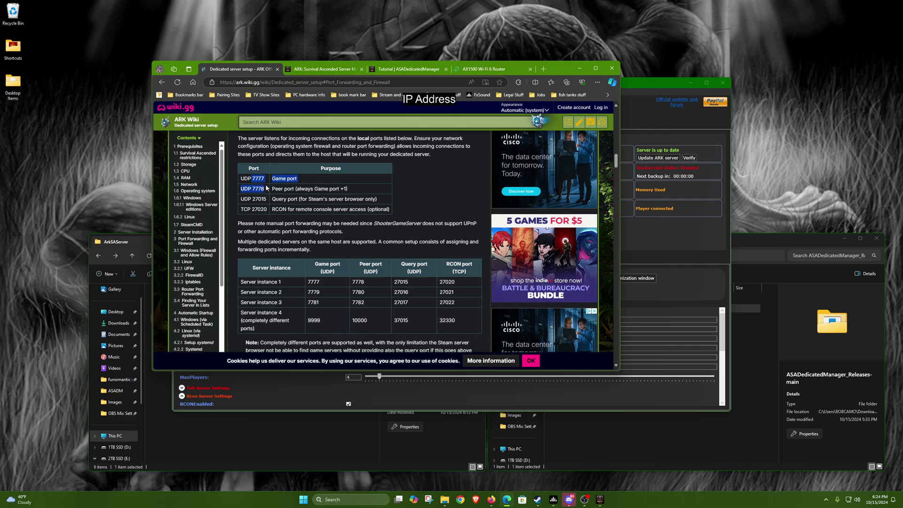
pyautogui.click(269, 193)
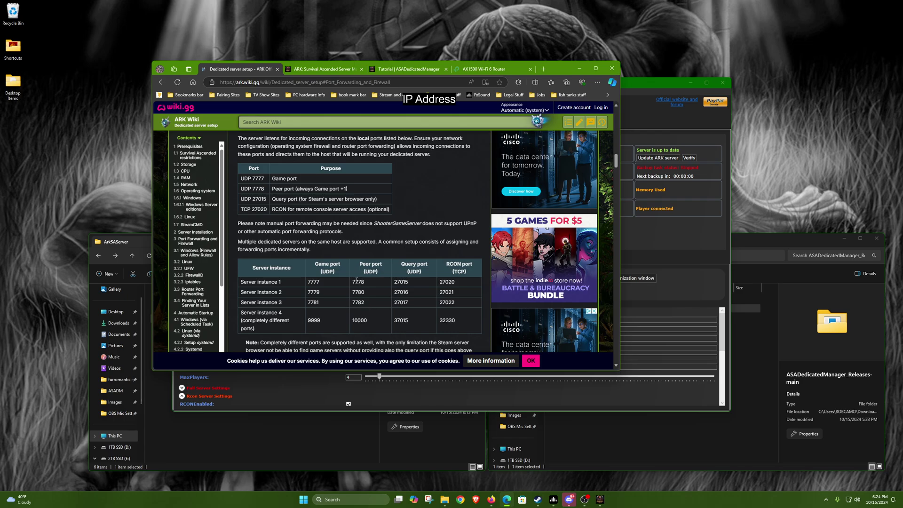
# - Review the wiki's game, peer, query and RCON ports for server instances 1 to 3, and return to ASADedicatedManager
pyautogui.moveTo(283, 280); pyautogui.dragTo(470, 303)
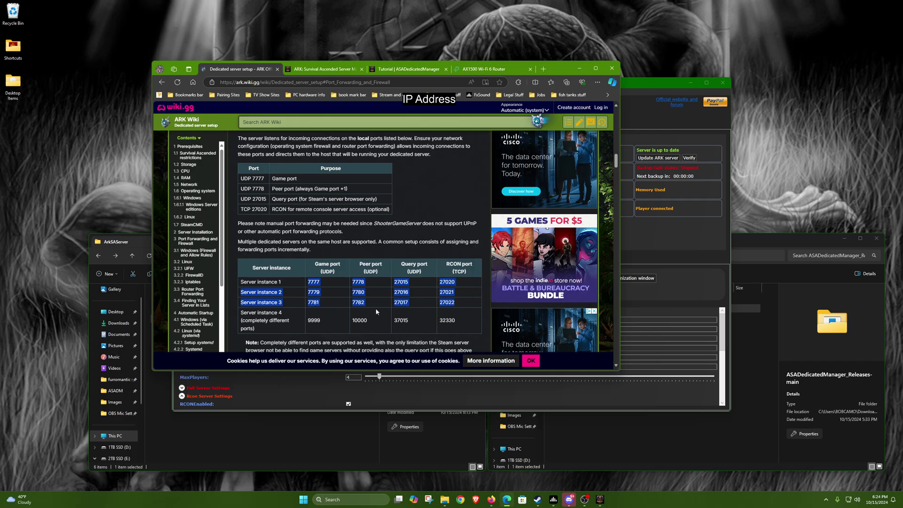
pyautogui.click(323, 306)
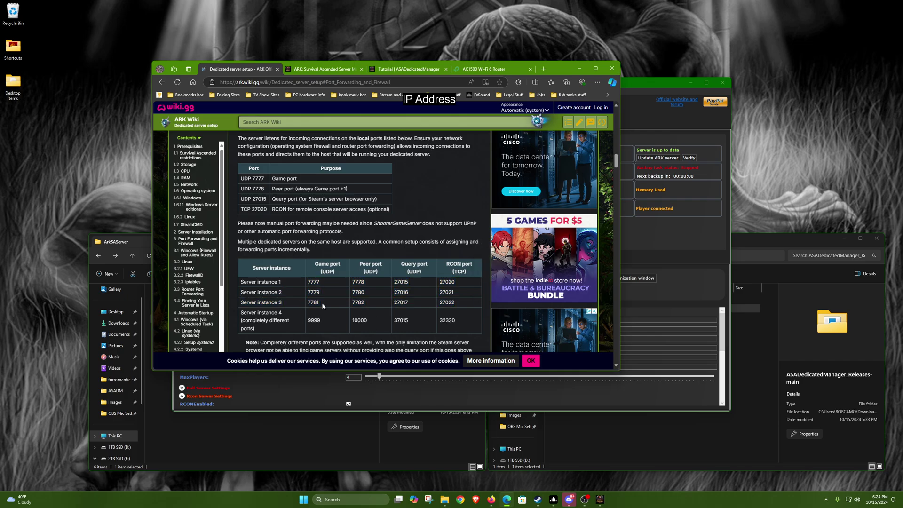
pyautogui.click(596, 69)
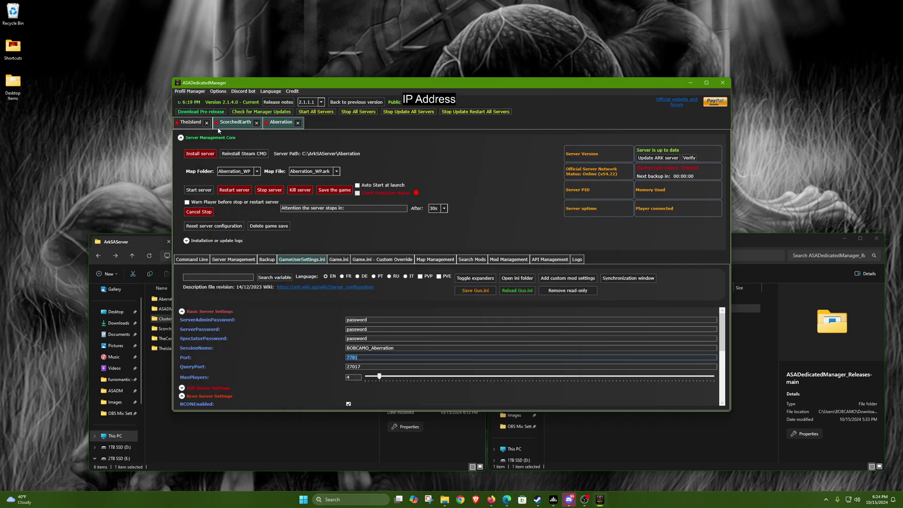
# - Check each profile's game port against the wiki's port scheme, finishing on TheIsland's GameUserSettings.ini settings
pyautogui.click(226, 124)
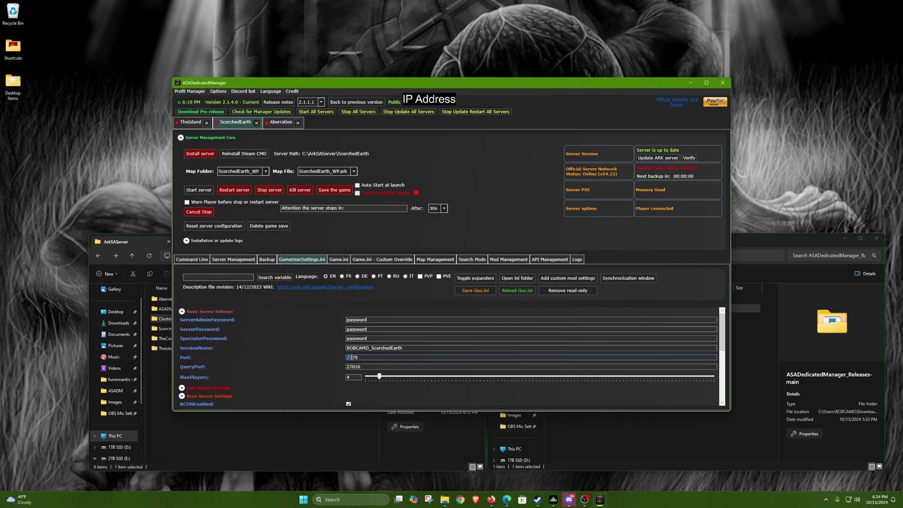
pyautogui.click(191, 122)
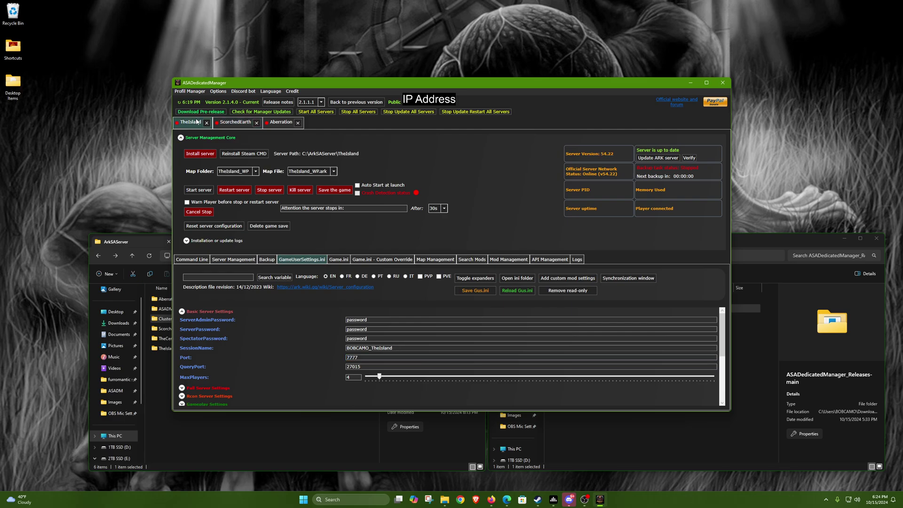
pyautogui.click(235, 123)
pyautogui.click(281, 123)
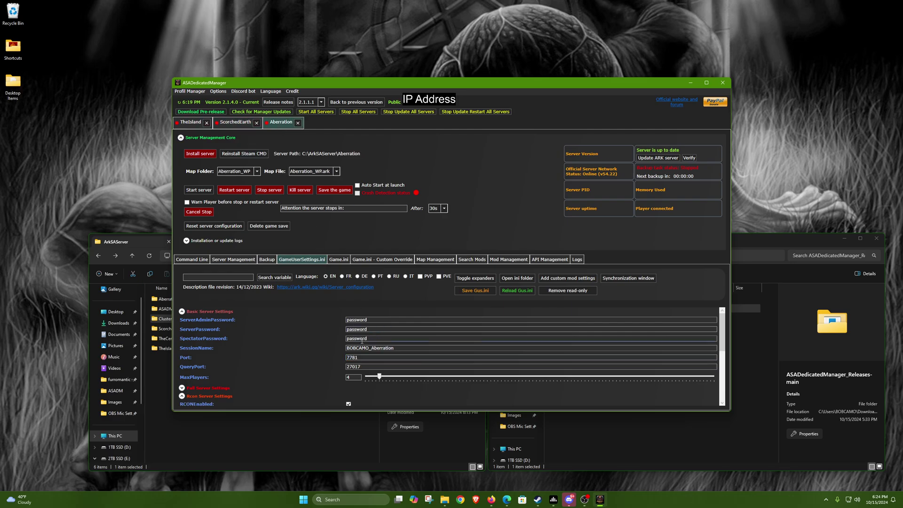
pyautogui.click(191, 123)
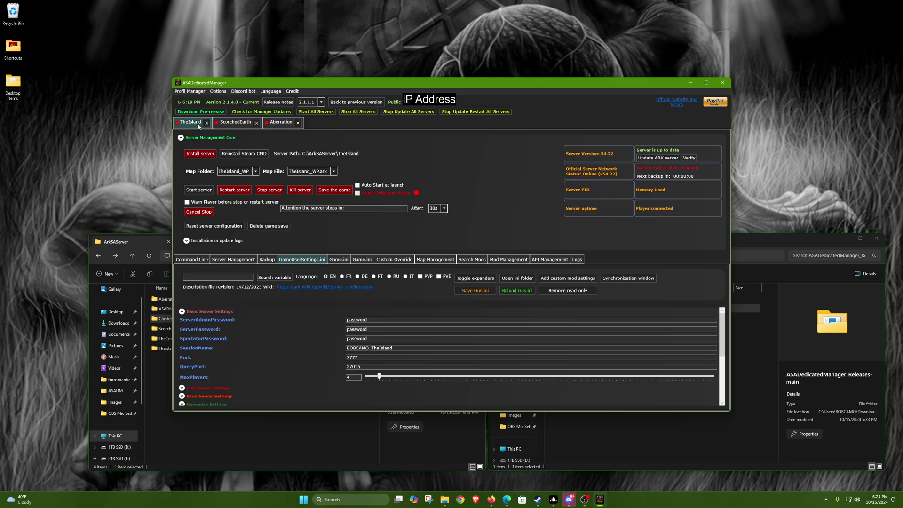
# - Expand TheIsland's Rcon Server Settings and check its query port and RCON port
pyautogui.scroll(-1, 276, 352)
pyautogui.scroll(1, 276, 354)
pyautogui.scroll(-1, 320, 369)
pyautogui.click(212, 380)
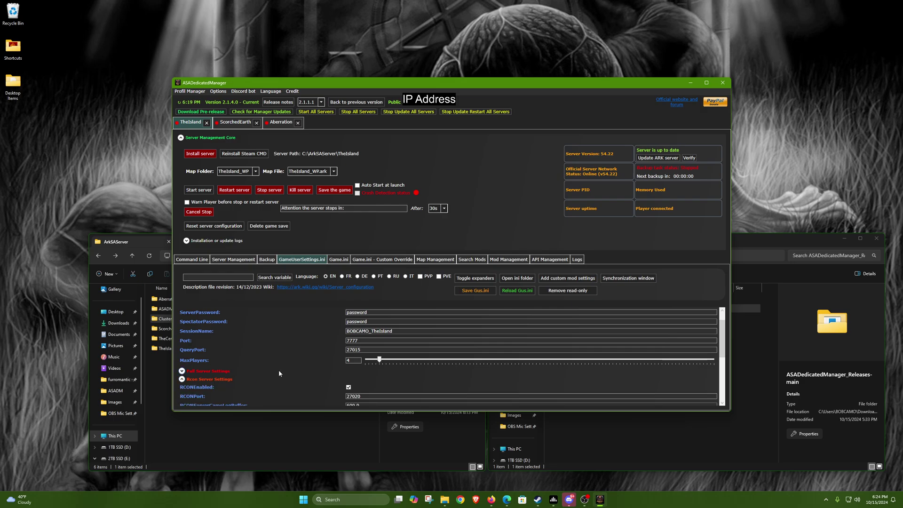
pyautogui.scroll(1, 278, 370)
pyautogui.scroll(-2, 314, 324)
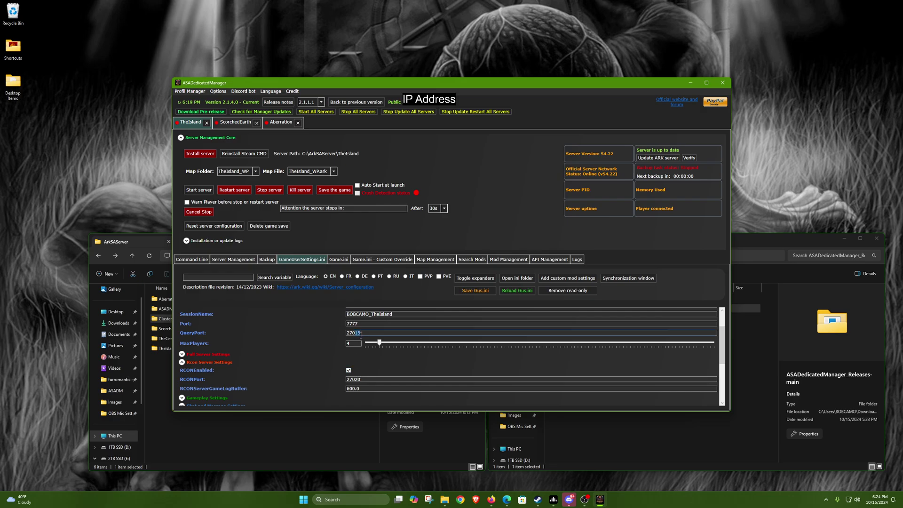
# - Check the query port and RCON port in the ScorchedEarth and Aberration profiles
pyautogui.click(235, 123)
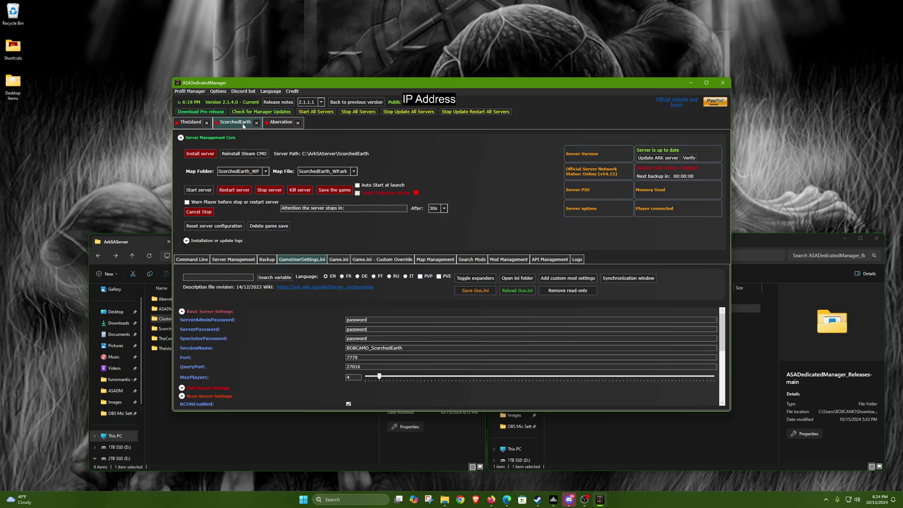
pyautogui.scroll(-1, 360, 373)
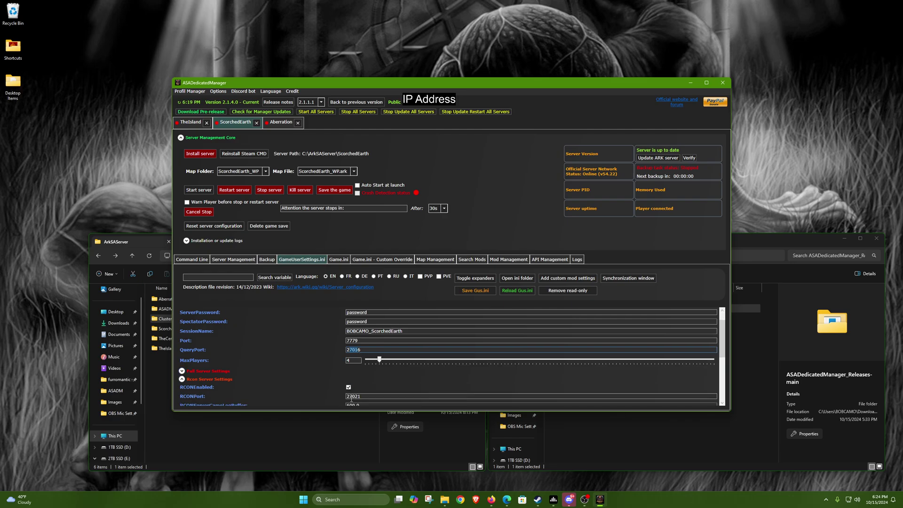
pyautogui.click(280, 122)
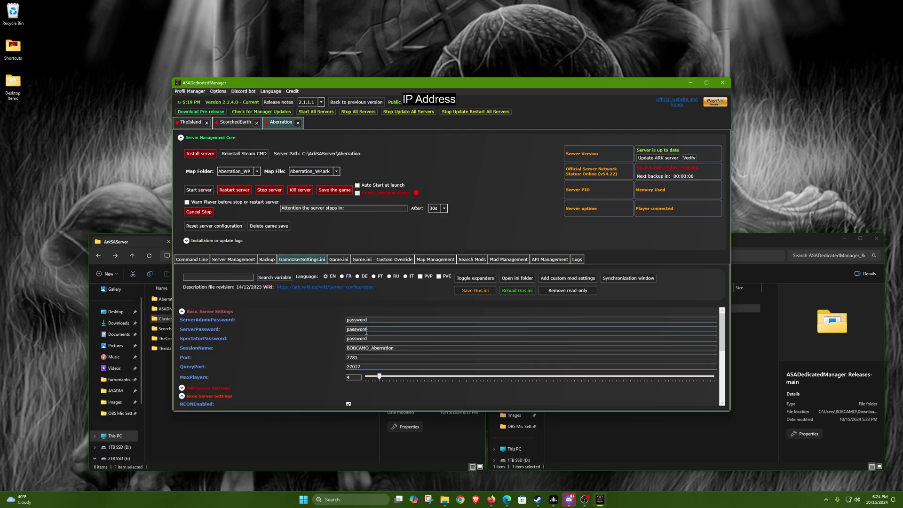
pyautogui.scroll(-2, 321, 351)
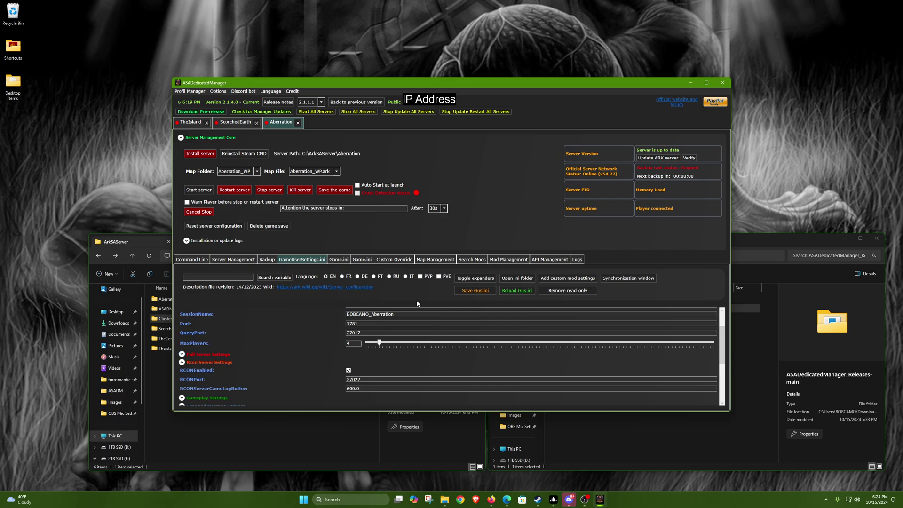
# - Return to the TheIsland profile and show its Command Line settings
pyautogui.click(235, 122)
pyautogui.click(192, 124)
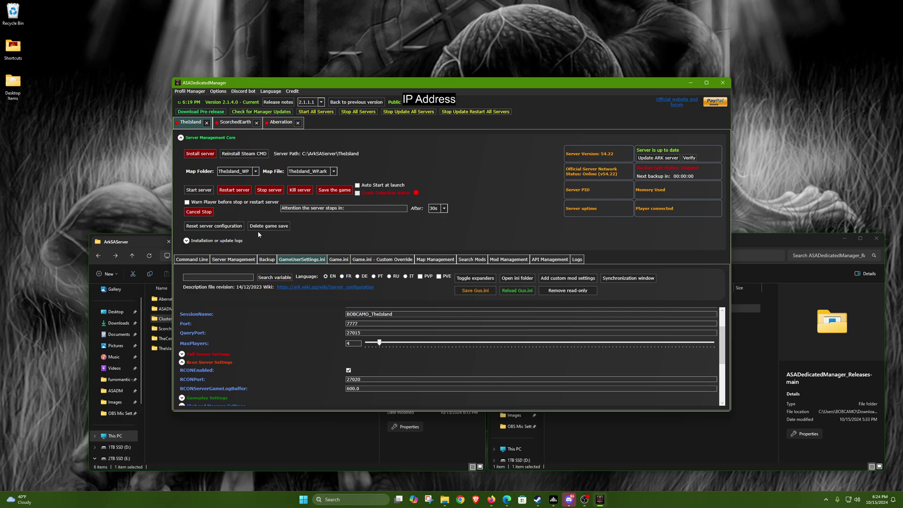
pyautogui.click(191, 259)
pyautogui.click(235, 123)
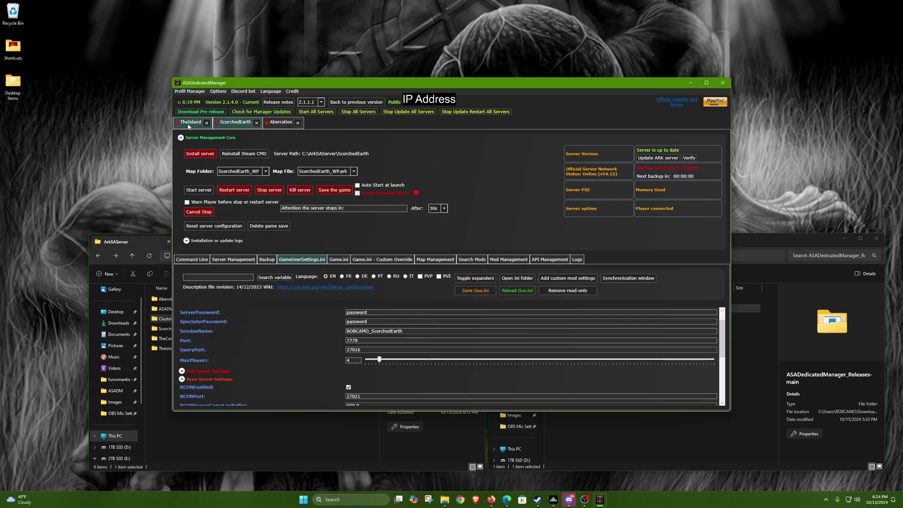
pyautogui.click(189, 123)
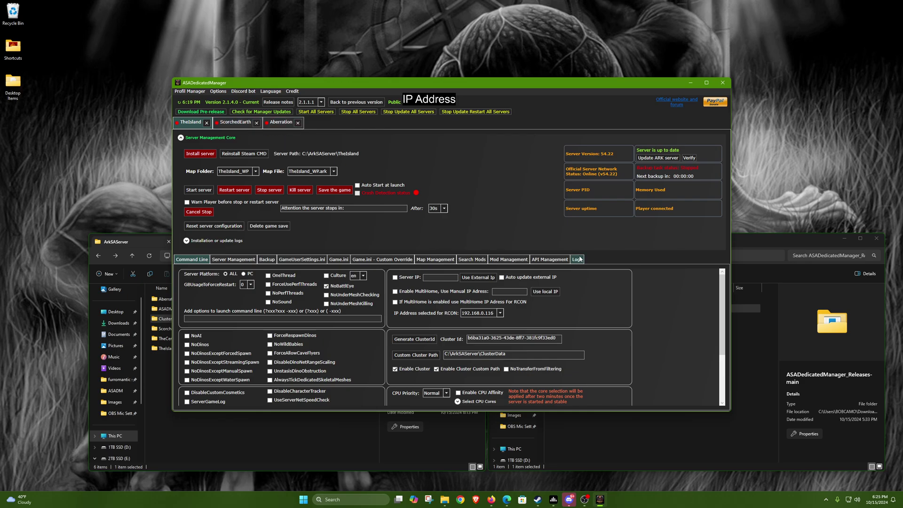
# - Close ASADedicatedManager and quit it completely, including its background process
pyautogui.click(723, 83)
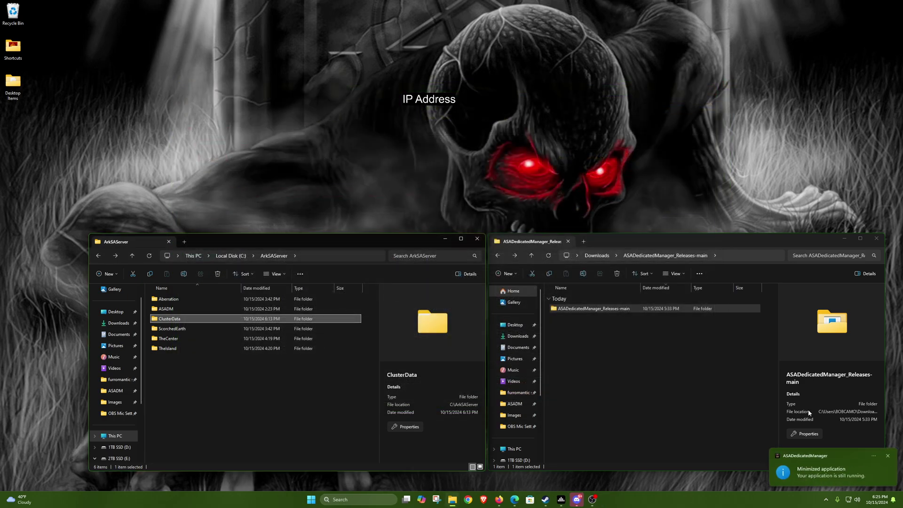
pyautogui.click(889, 456)
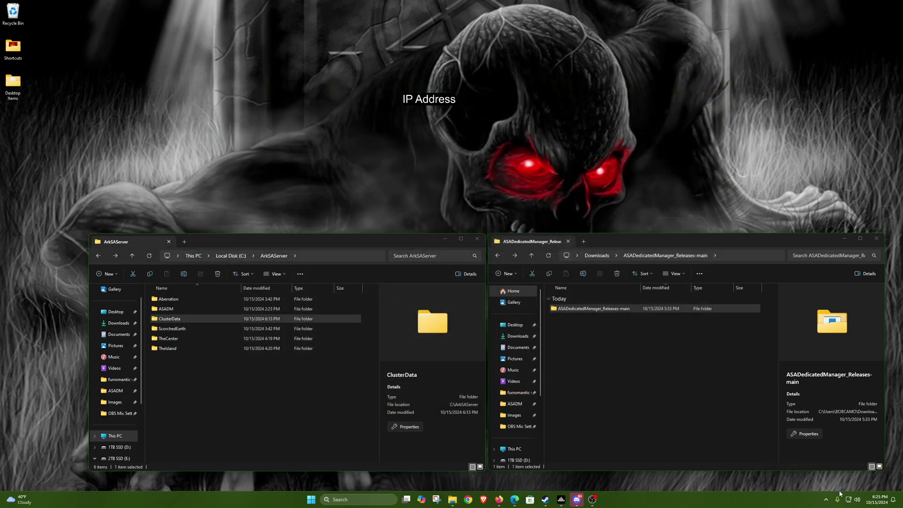
pyautogui.click(827, 500)
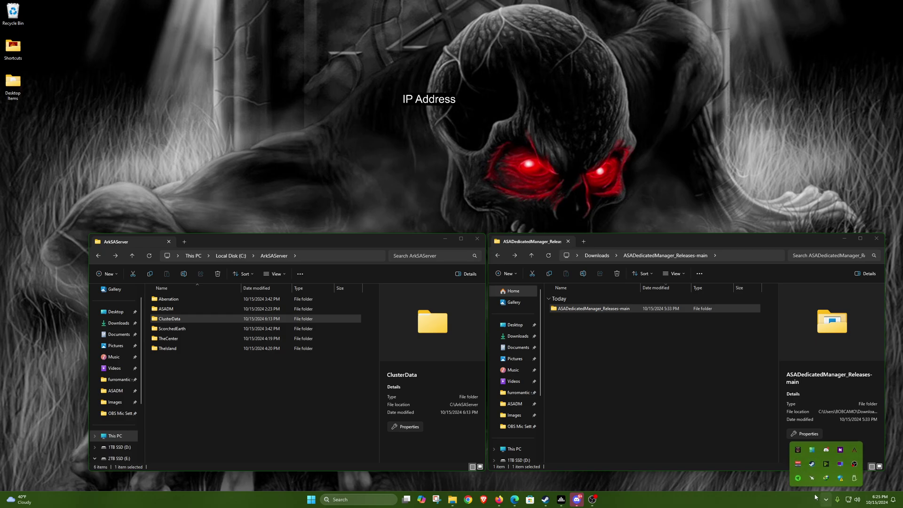
pyautogui.rightClick(798, 452)
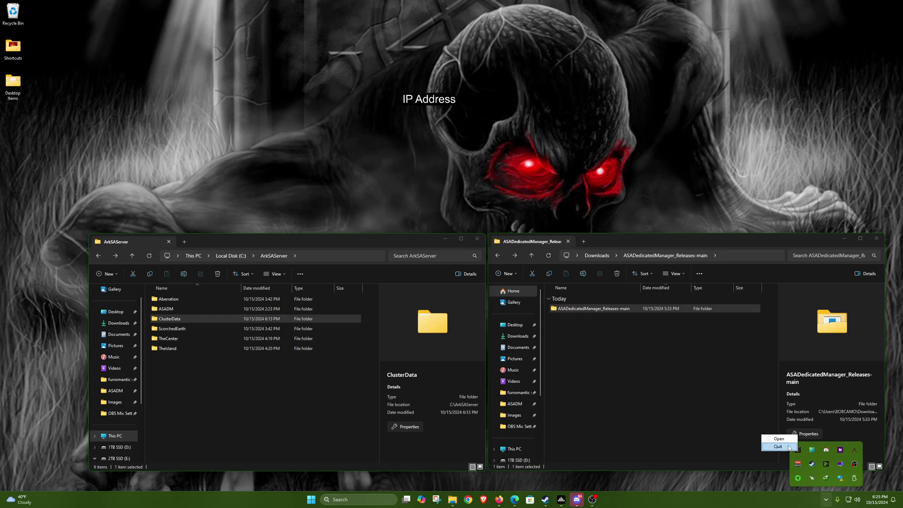
pyautogui.click(790, 448)
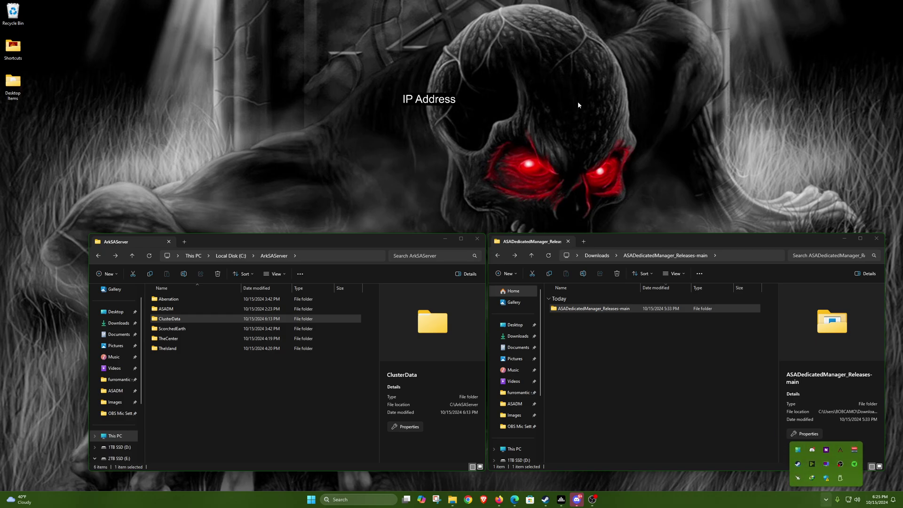
# - Relaunch ASADedicatedManager from the ArkSAServer\ASADM folder and start the TheIsland server
pyautogui.doubleClick(171, 310)
pyautogui.scroll(-7, 190, 352)
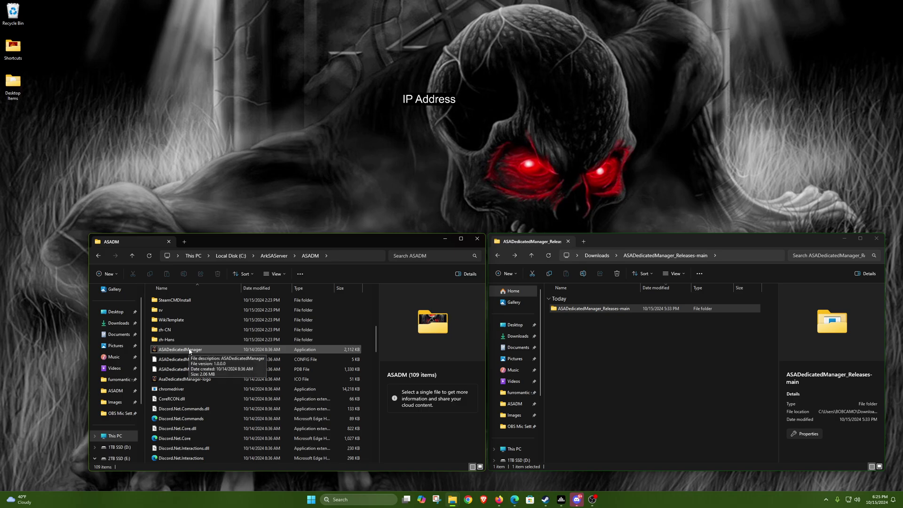
pyautogui.doubleClick(190, 351)
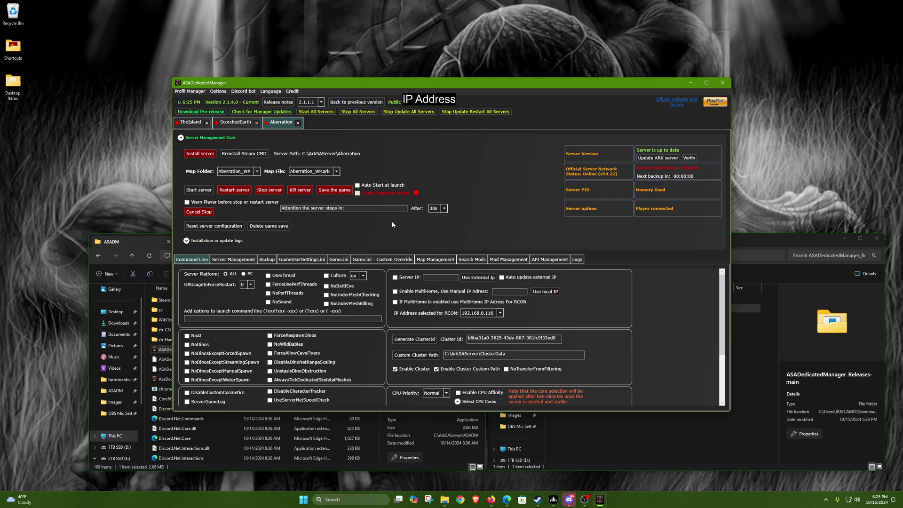
pyautogui.click(186, 122)
pyautogui.click(199, 191)
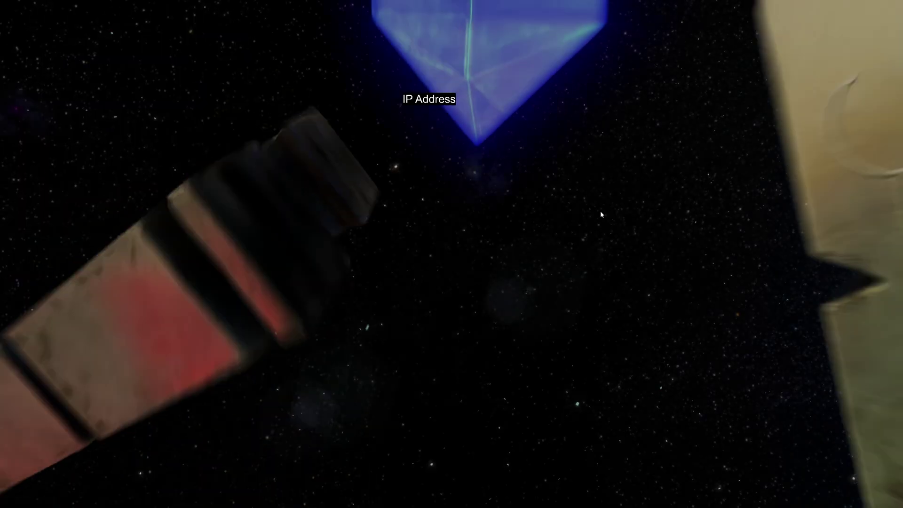
# - Switch to ARK: Survival Ascended and open the Join Game multiplayer server list
pyautogui.press('space')
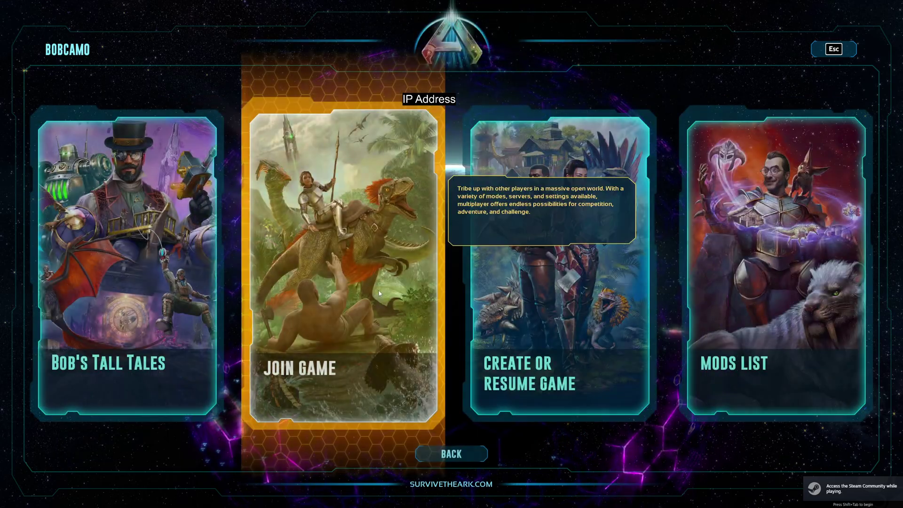
pyautogui.click(379, 291)
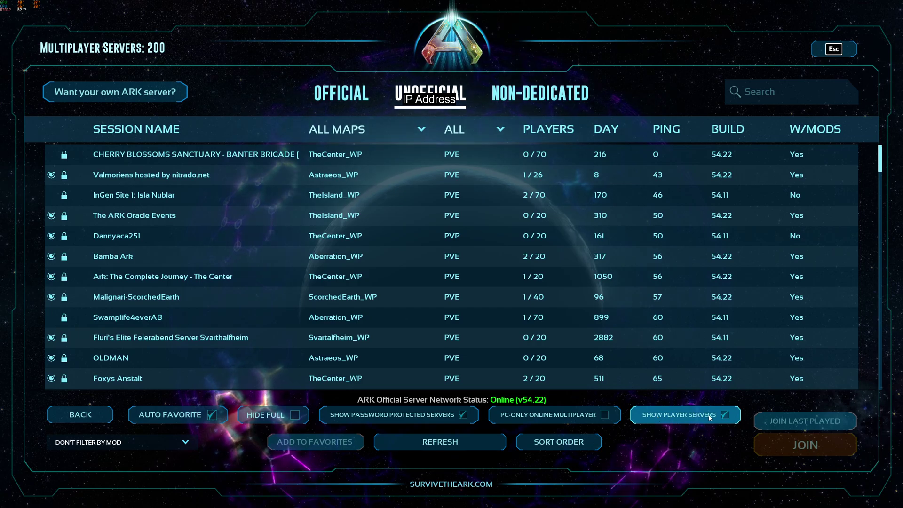
# - Search the unofficial servers for "bobcamo", monitor the TheIsland server console until startup completes, and refresh the server list
pyautogui.click(763, 101)
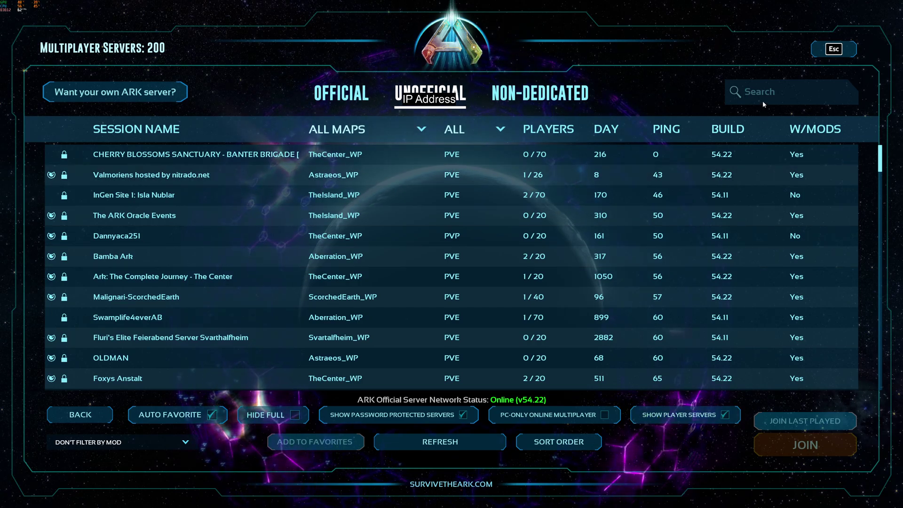
pyautogui.write('bobcamo')
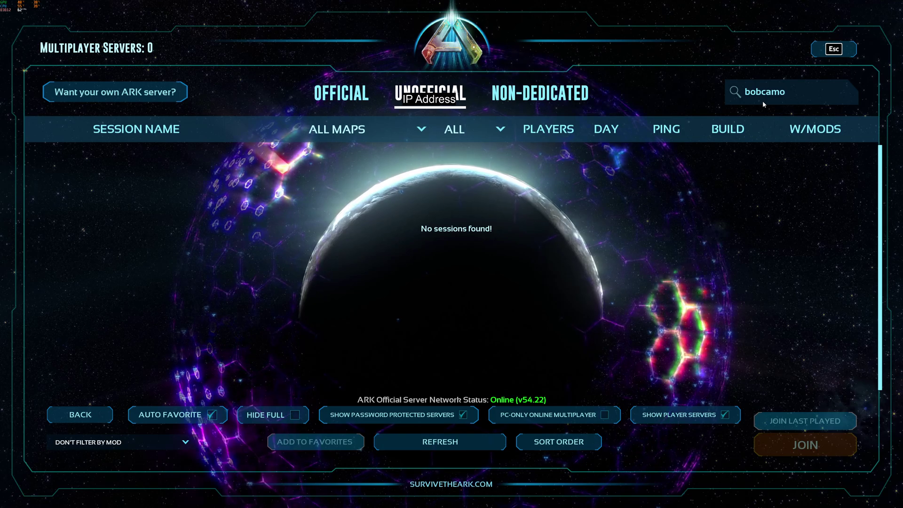
pyautogui.hotkey('alt', 'Tab')
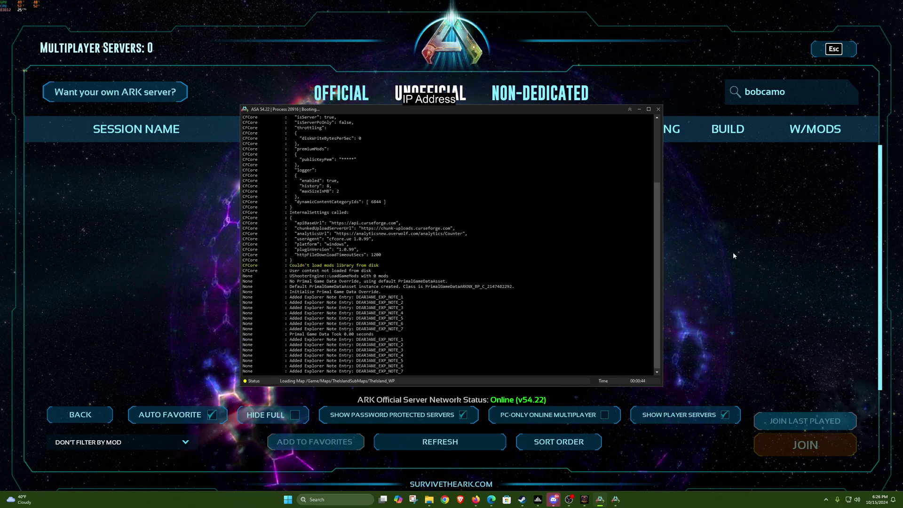
pyautogui.moveTo(566, 112); pyautogui.dragTo(715, 113)
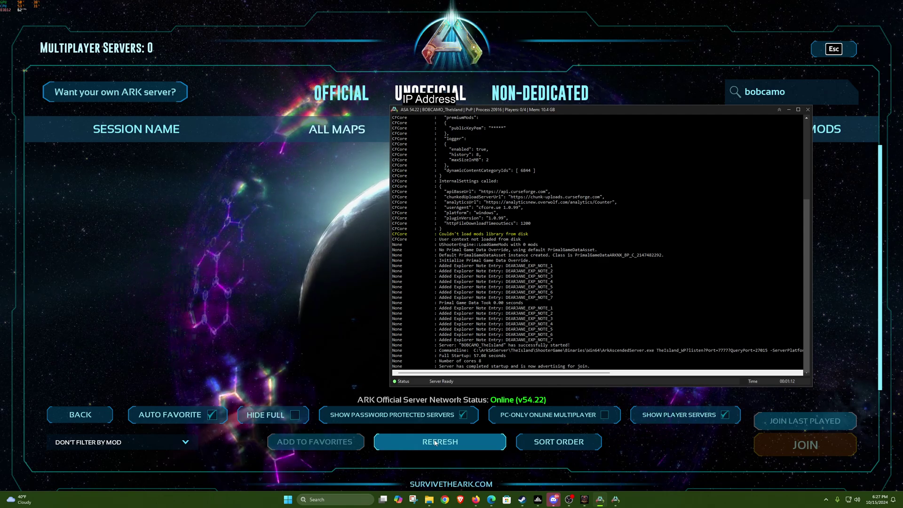
pyautogui.click(434, 439)
pyautogui.click(433, 438)
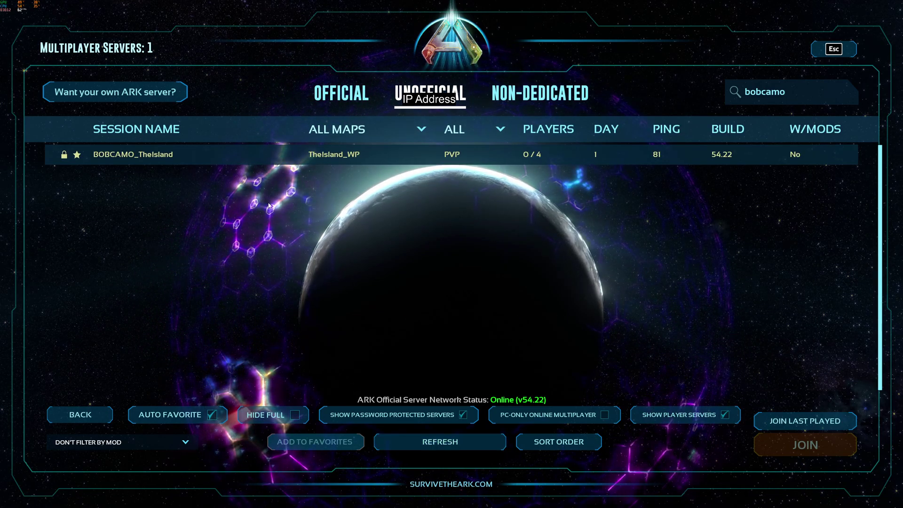
# - Join BOBCAMO_TheIsland by entering the server password, and bring up the server console alongside the loading game
pyautogui.click(256, 150)
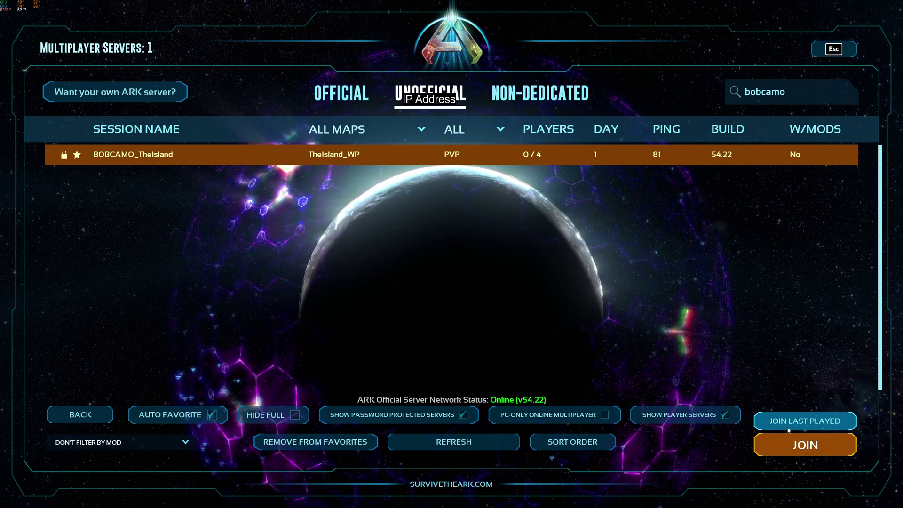
pyautogui.click(791, 445)
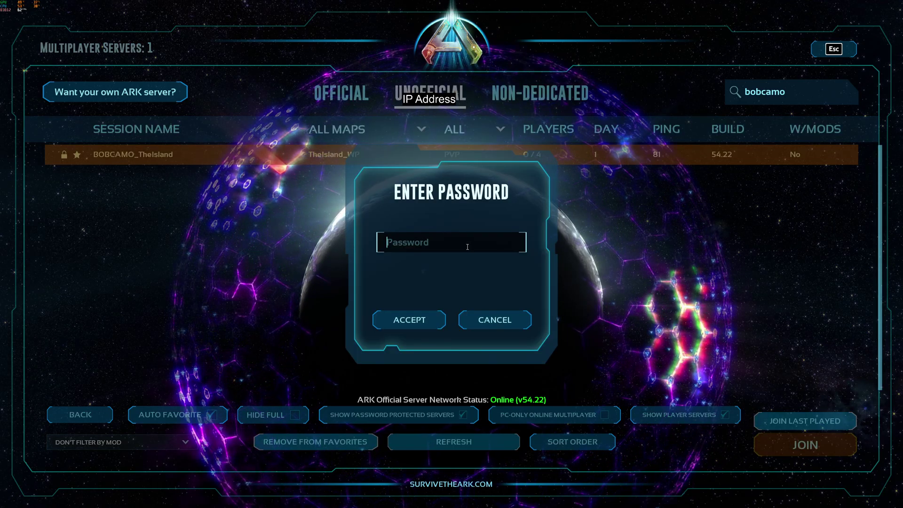
pyautogui.write('•••••••')
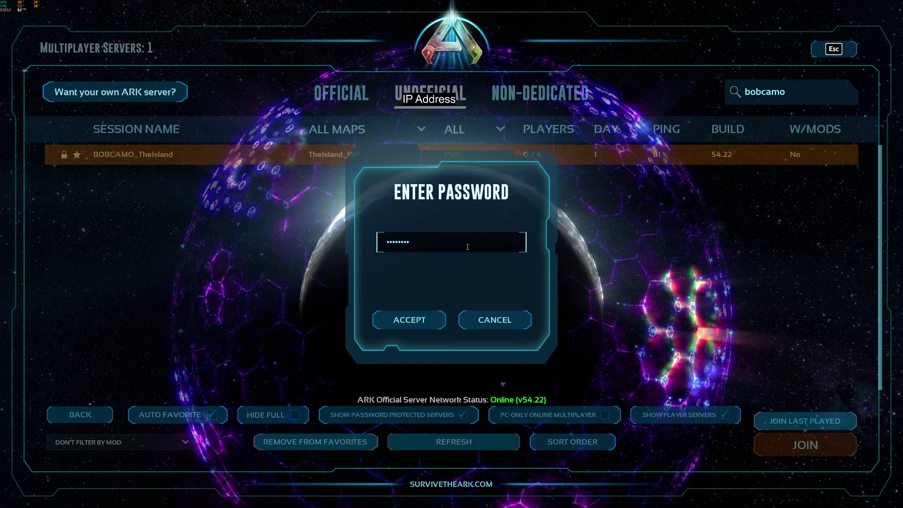
pyautogui.press('Return')
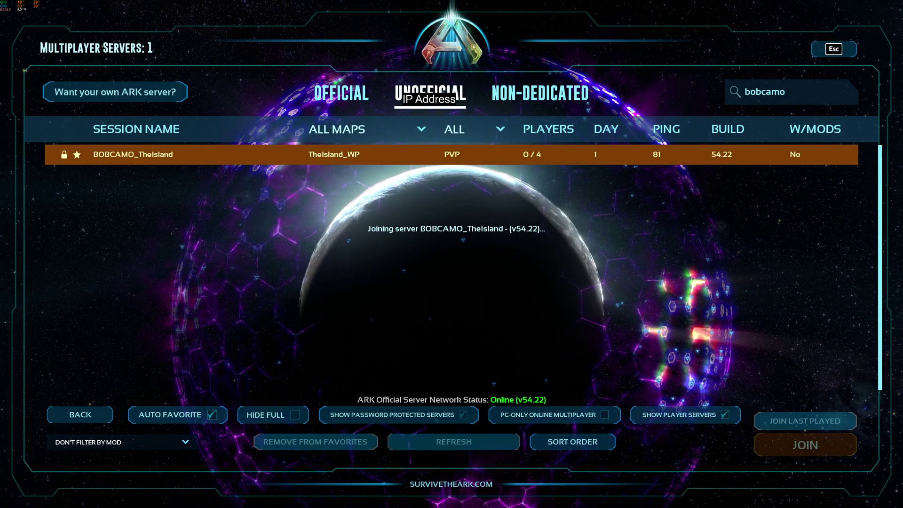
pyautogui.hotkey('alt', 'Tab')
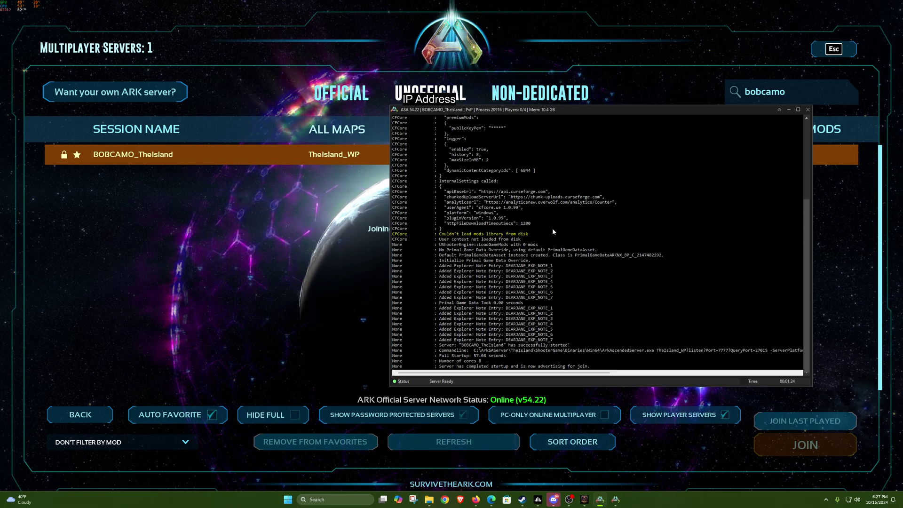
pyautogui.moveTo(541, 111); pyautogui.dragTo(613, 84)
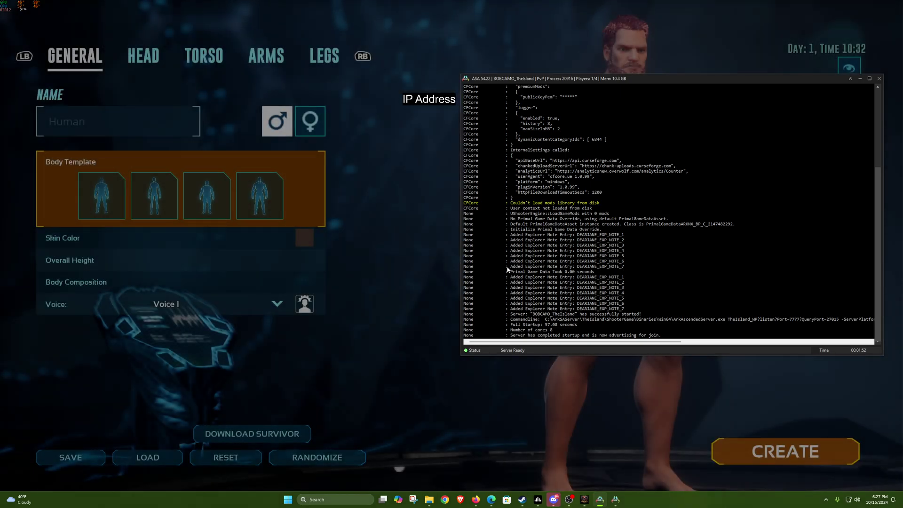
# - Return to the game, exit the server to the main menu, and quit ARK: Survival Ascended
pyautogui.click(410, 248)
pyautogui.press('Escape')
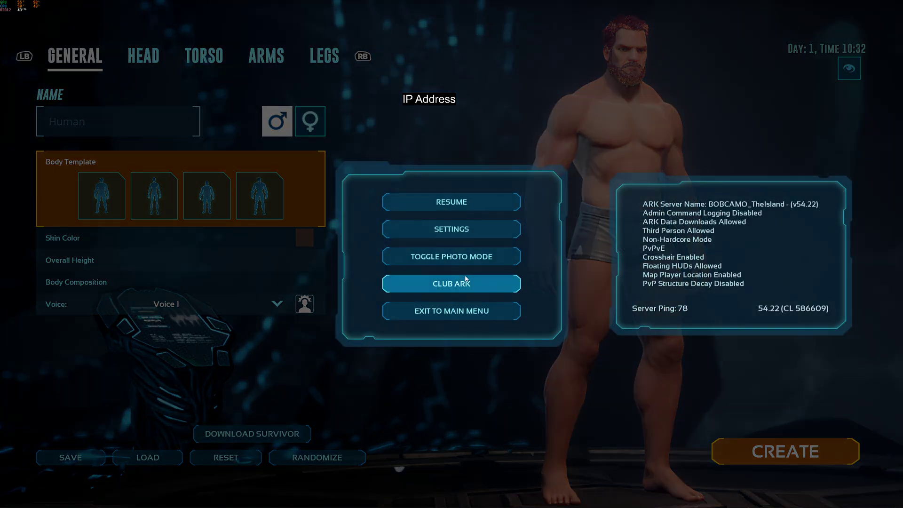
pyautogui.click(452, 311)
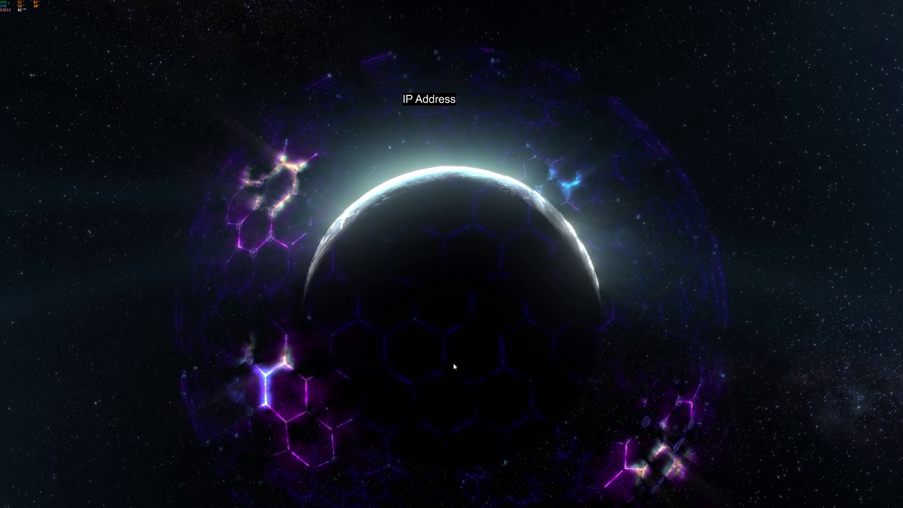
pyautogui.press('Escape')
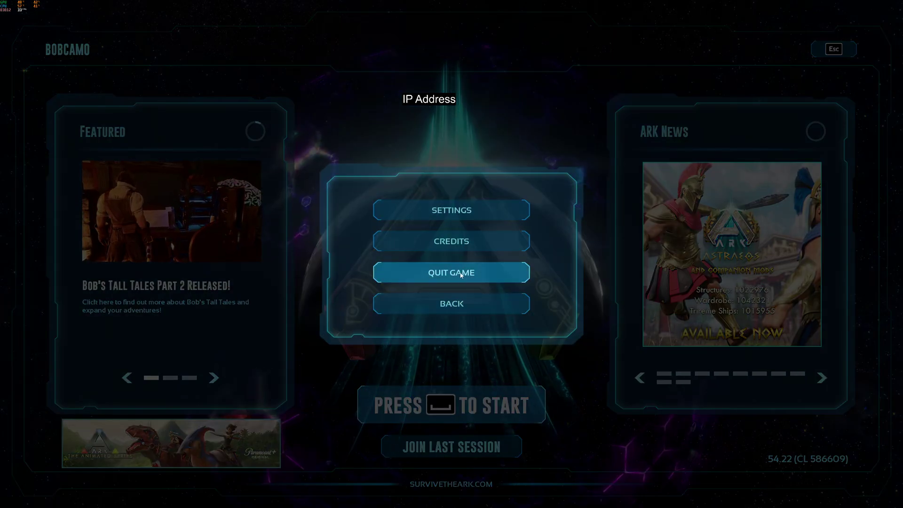
pyautogui.press('Return')
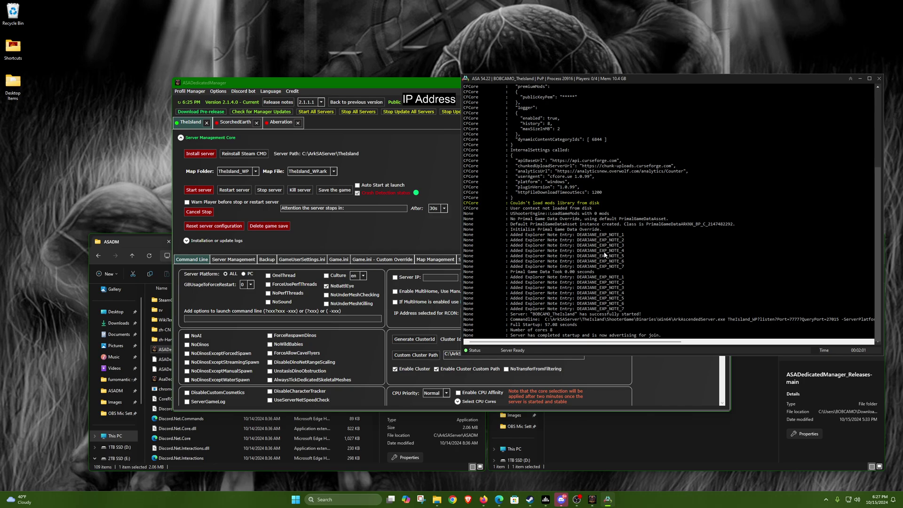
# - Highlight the incoming connection entry in the server console and stop the TheIsland server in ASADedicatedManager
pyautogui.click(553, 337)
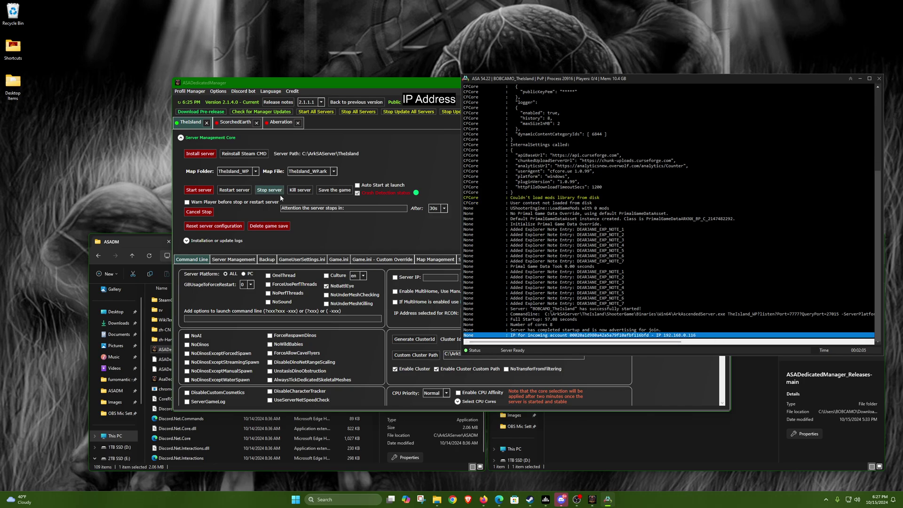
pyautogui.click(238, 191)
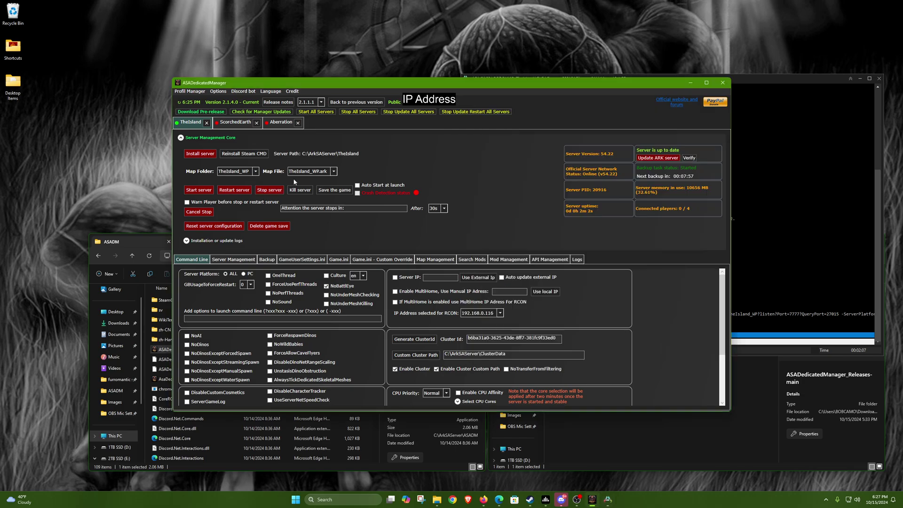
pyautogui.click(828, 161)
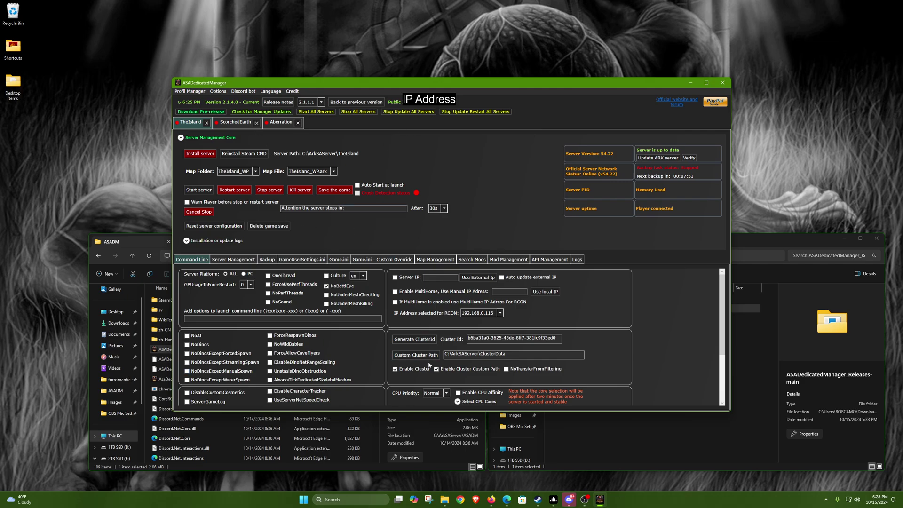
# - Close ASADedicatedManager, dismiss its notification, and quit its background process completely
pyautogui.click(723, 84)
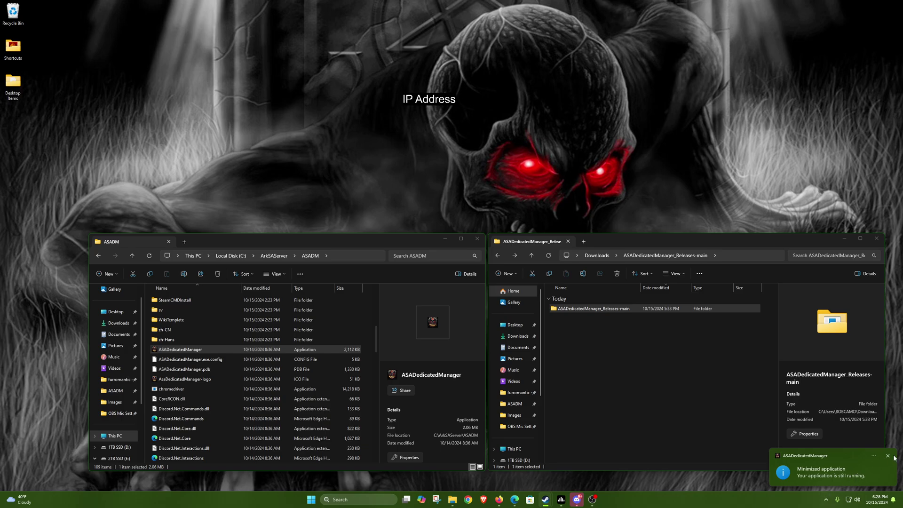
pyautogui.click(888, 457)
pyautogui.click(826, 499)
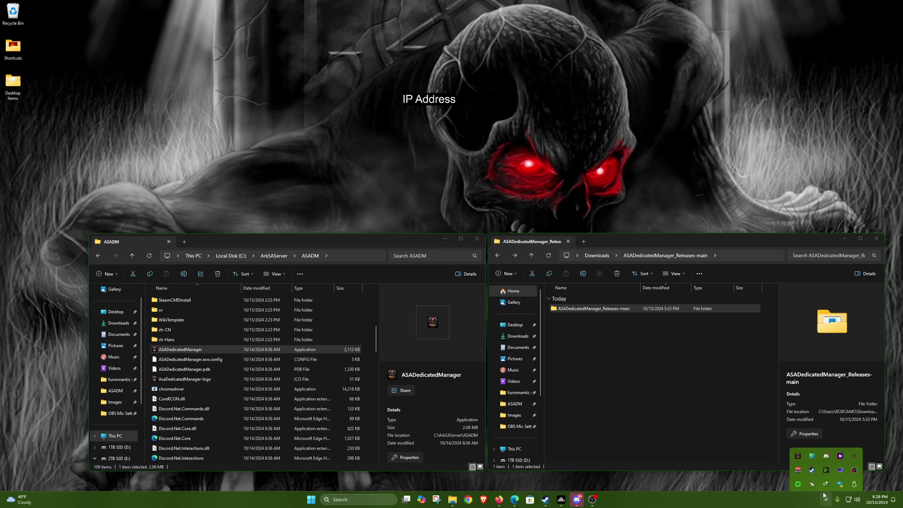
pyautogui.click(799, 451)
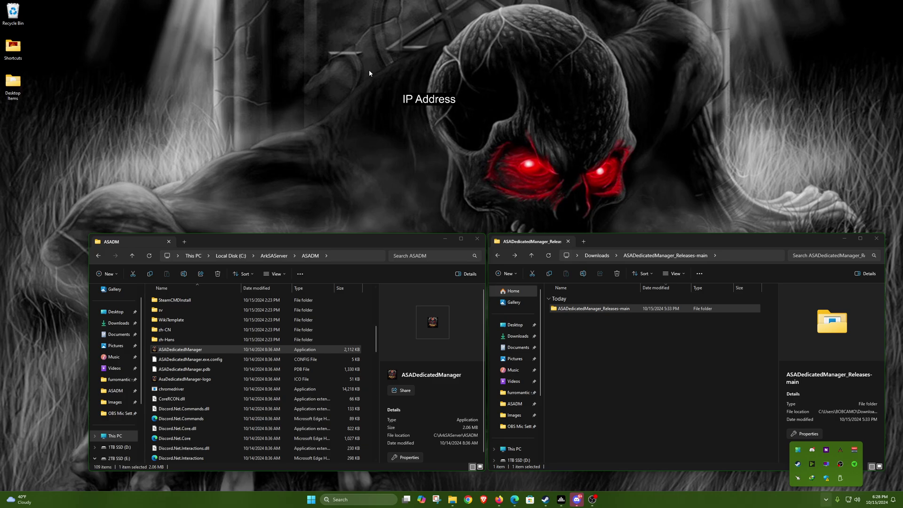
# - Switch to the browser and examine the router's Arkserver1 port forwarding rule, particularly its external and internal ports, and minimize the browser
pyautogui.click(514, 500)
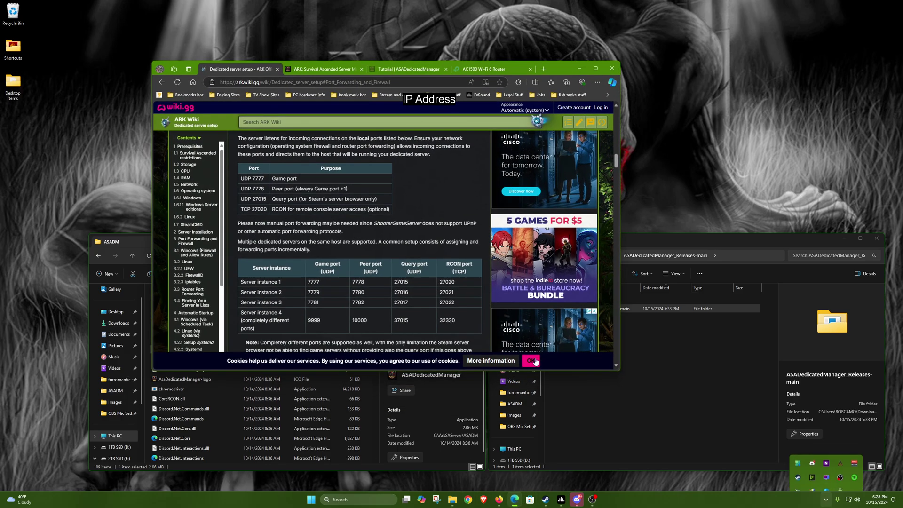
pyautogui.moveTo(503, 106)
pyautogui.click(489, 71)
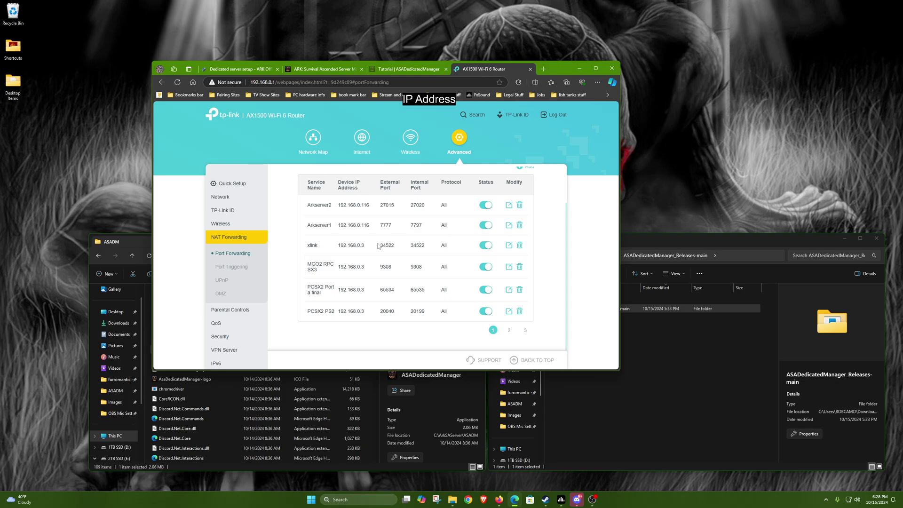
pyautogui.moveTo(426, 226)
pyautogui.mouseDown()
pyautogui.moveTo(376, 225)
pyautogui.moveTo(420, 227)
pyautogui.mouseUp()
pyautogui.click(437, 229)
pyautogui.moveTo(381, 226)
pyautogui.mouseDown()
pyautogui.moveTo(424, 226)
pyautogui.moveTo(393, 226)
pyautogui.mouseUp()
pyautogui.click(425, 227)
pyautogui.click(394, 229)
pyautogui.moveTo(379, 226)
pyautogui.mouseDown()
pyautogui.moveTo(393, 226)
pyautogui.moveTo(379, 226)
pyautogui.mouseUp()
pyautogui.click(398, 227)
pyautogui.click(397, 229)
pyautogui.click(580, 68)
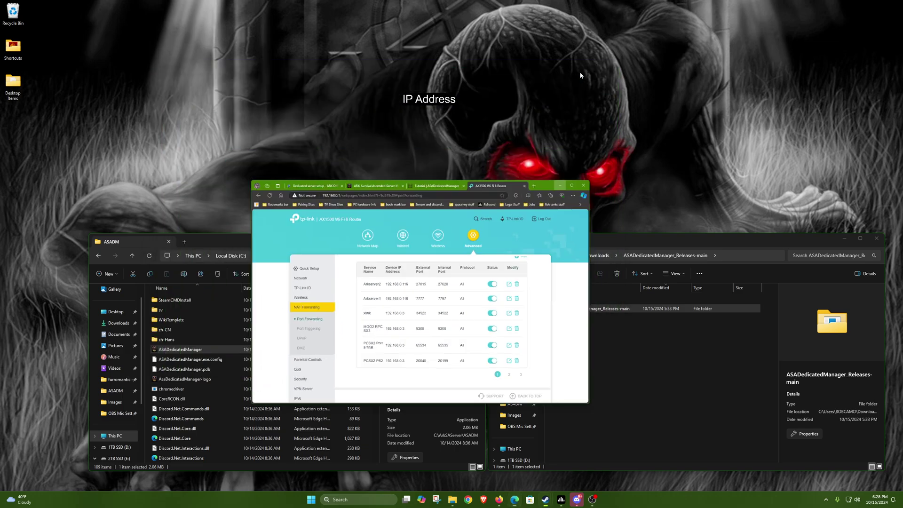
# - Open Control Panel's Network and Sharing Center and display the network adapter list
pyautogui.click(381, 499)
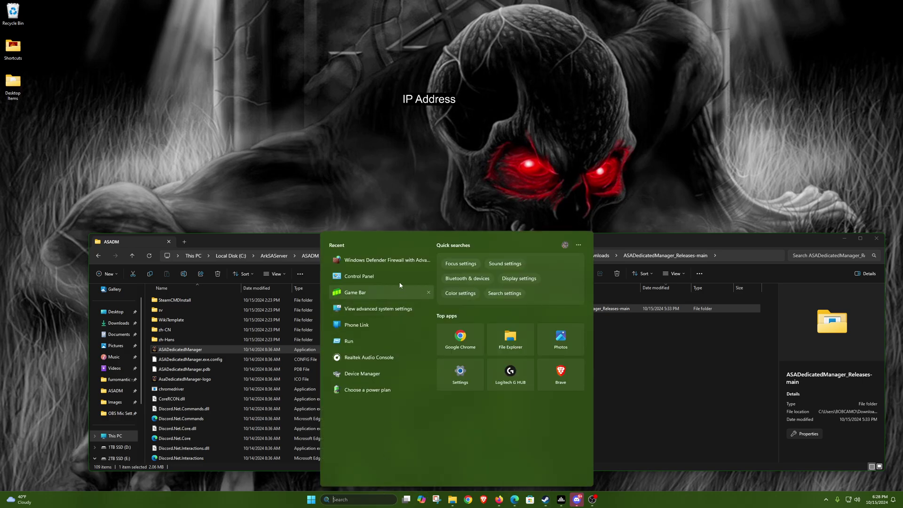
pyautogui.click(359, 277)
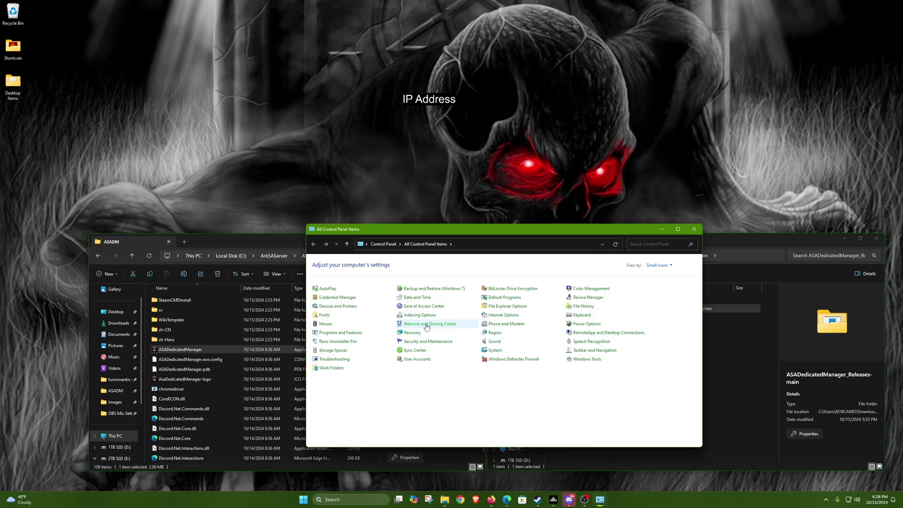
pyautogui.click(426, 325)
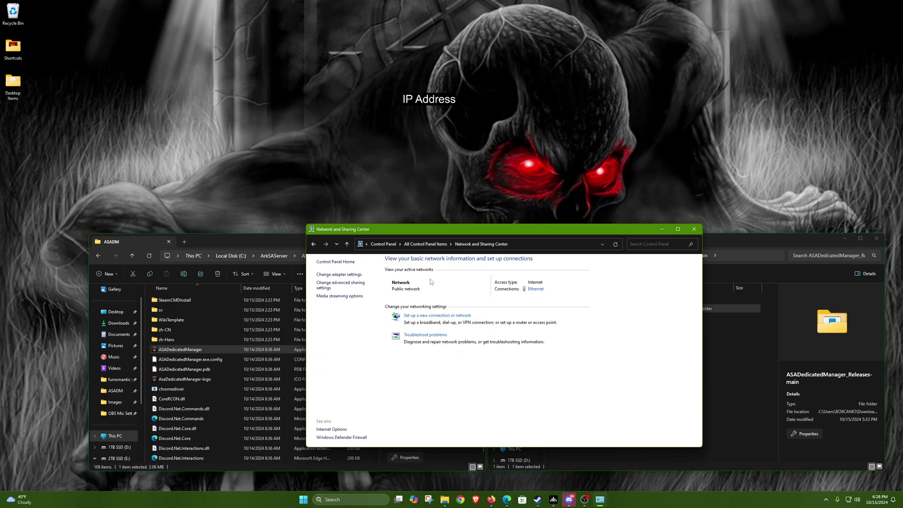
pyautogui.click(335, 276)
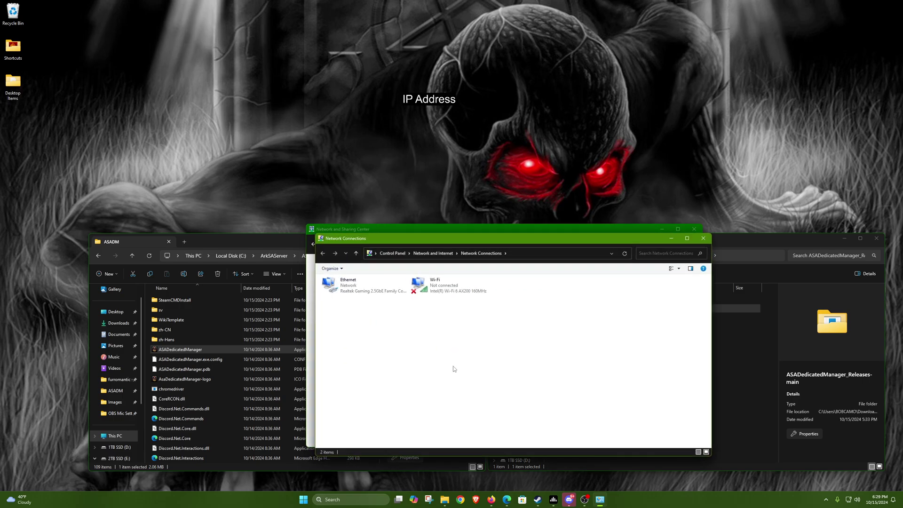
# - Open the Internet Protocol Version 4 (TCP/IPv4) properties of the Ethernet adapter and reposition the dialog for viewing
pyautogui.rightClick(374, 293)
pyautogui.click(376, 357)
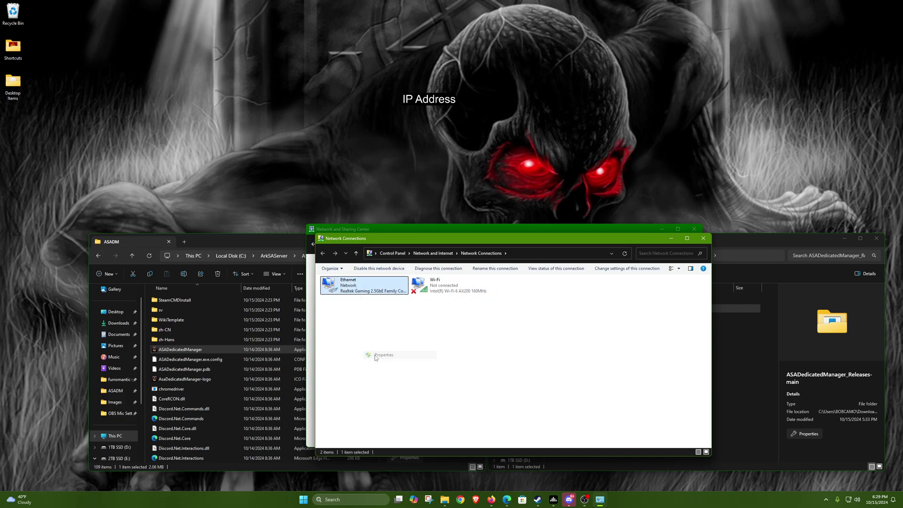
pyautogui.click(375, 356)
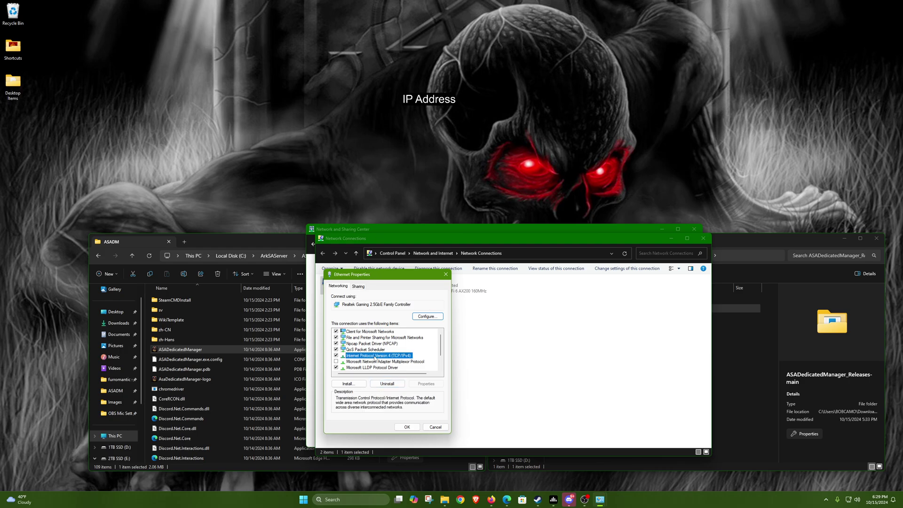
pyautogui.click(428, 385)
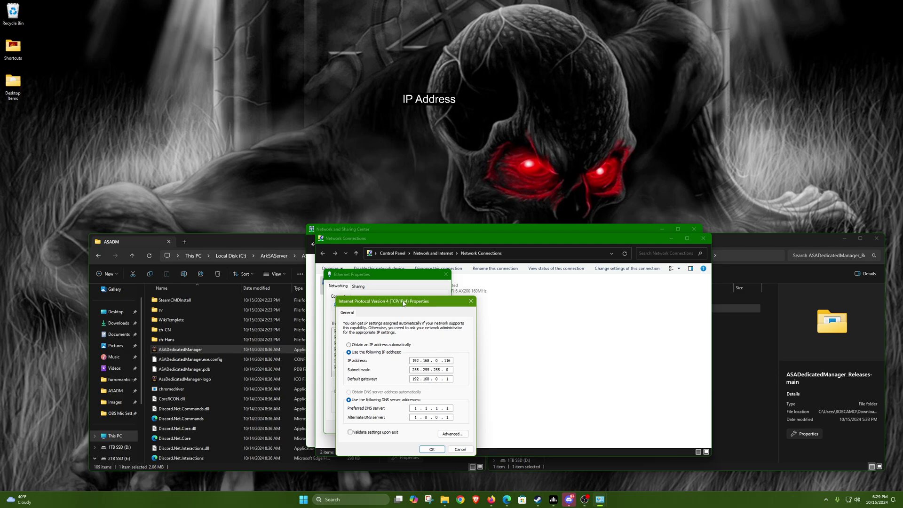
pyautogui.moveTo(404, 303); pyautogui.dragTo(429, 252)
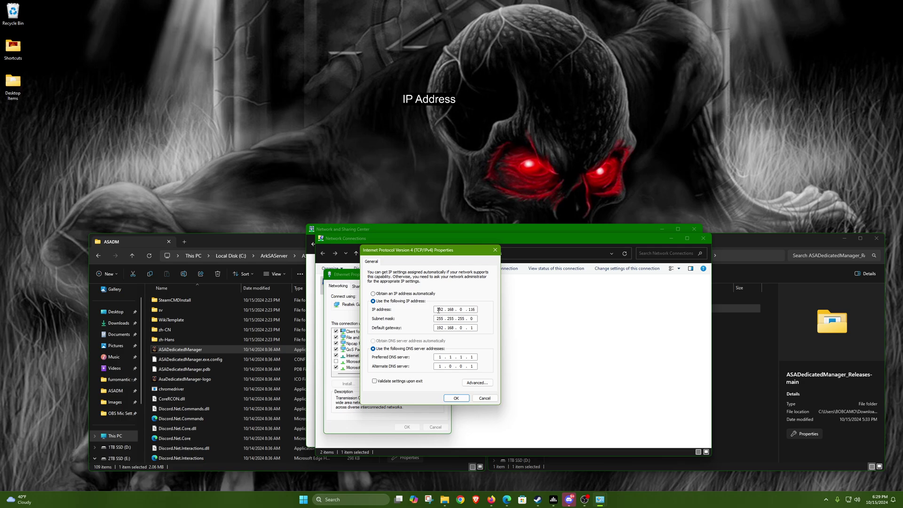
# - Examine the Ethernet adapter's static IP address and default gateway, close its property dialogs, and move the Network Connections window aside
pyautogui.moveTo(439, 310); pyautogui.dragTo(472, 313)
pyautogui.click(459, 328)
pyautogui.doubleClick(461, 328)
pyautogui.doubleClick(460, 329)
pyautogui.click(456, 399)
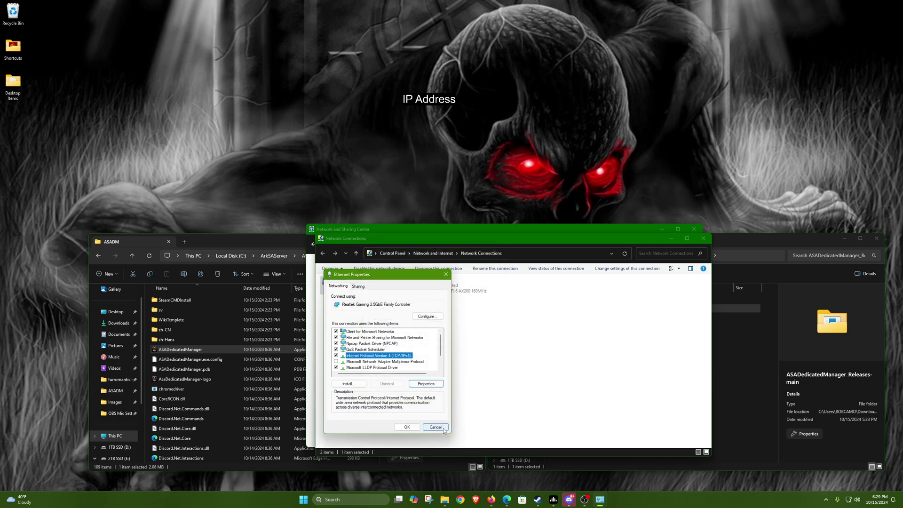
pyautogui.click(435, 428)
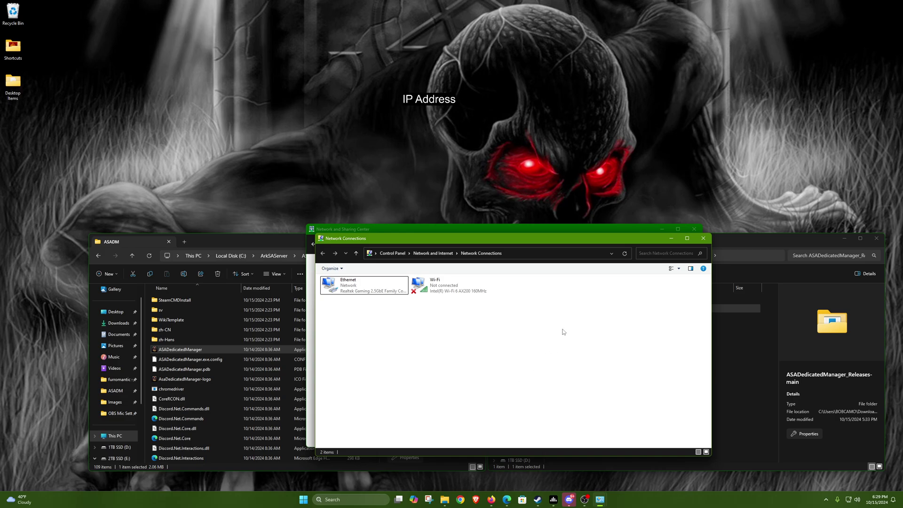
pyautogui.moveTo(414, 238); pyautogui.dragTo(463, 270)
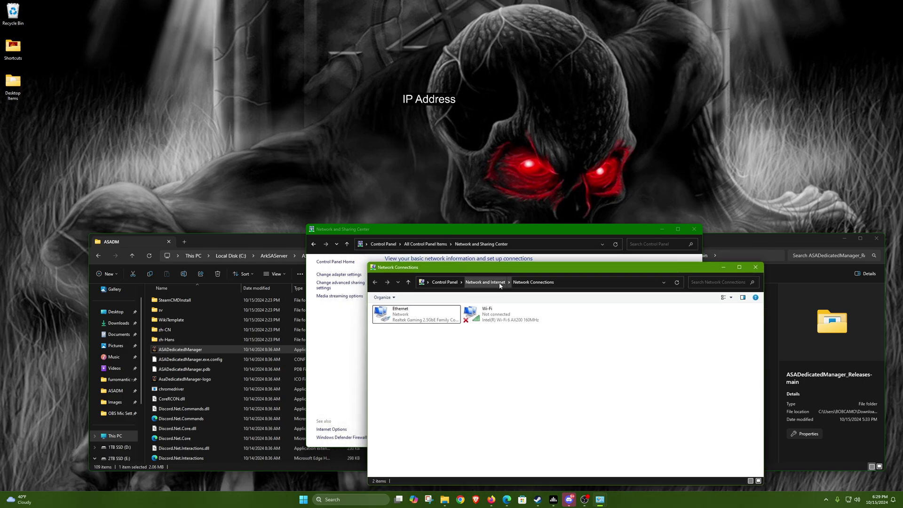
# - Close the Network Connections window, review the Arkserver rules' device IP address in the router's port forwarding list, and close Network and Sharing Center
pyautogui.click(754, 268)
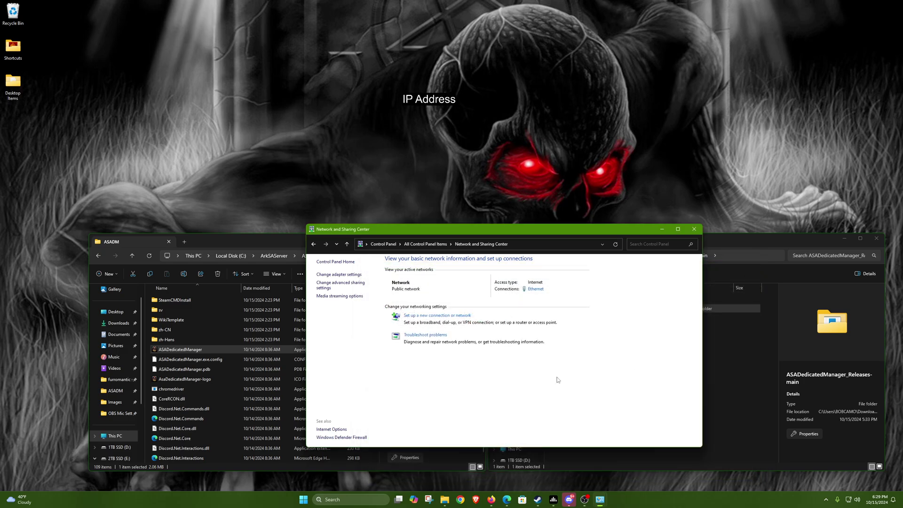
pyautogui.click(507, 500)
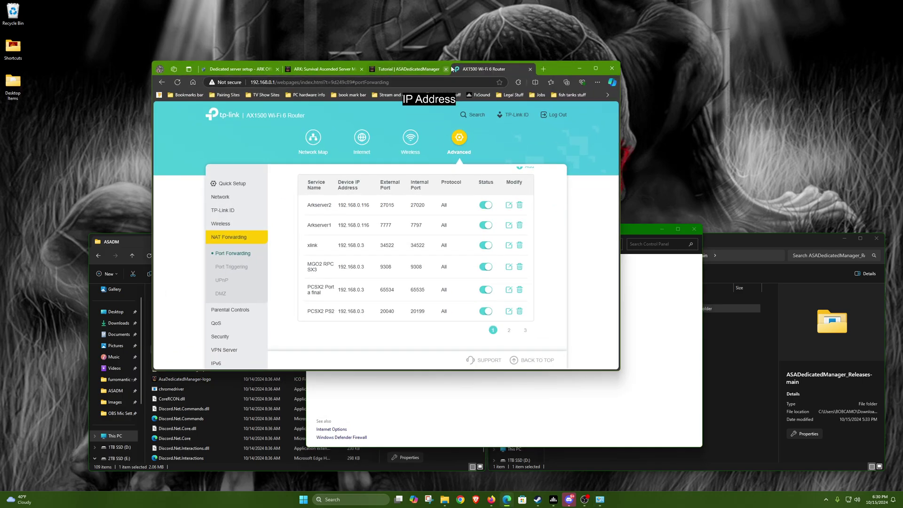
pyautogui.moveTo(354, 205); pyautogui.dragTo(395, 205)
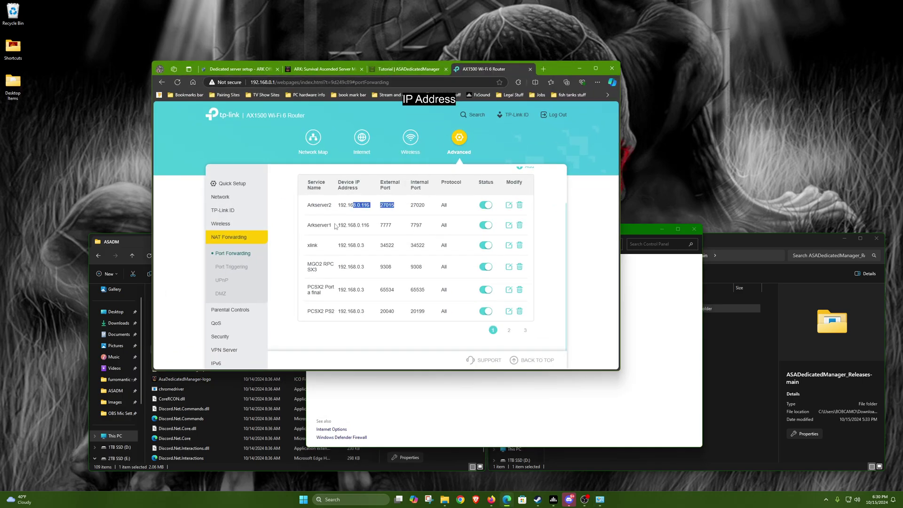
pyautogui.click(580, 68)
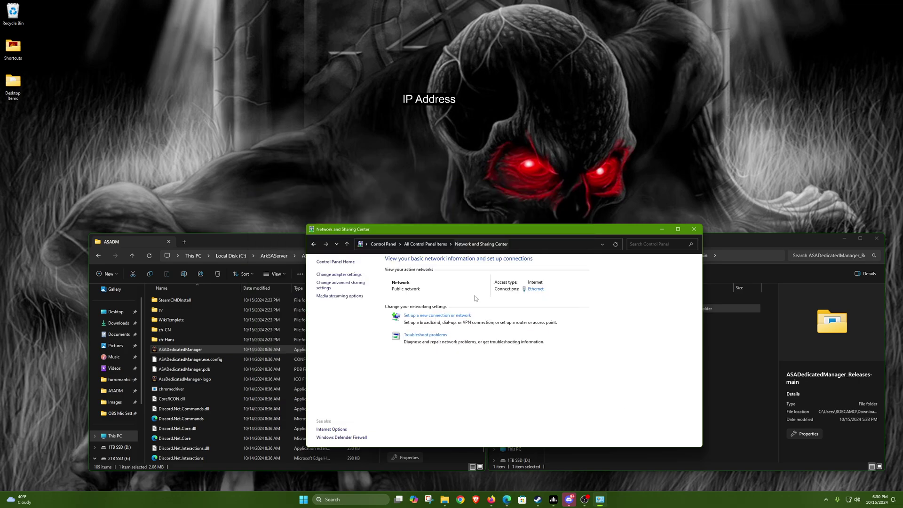
pyautogui.click(694, 229)
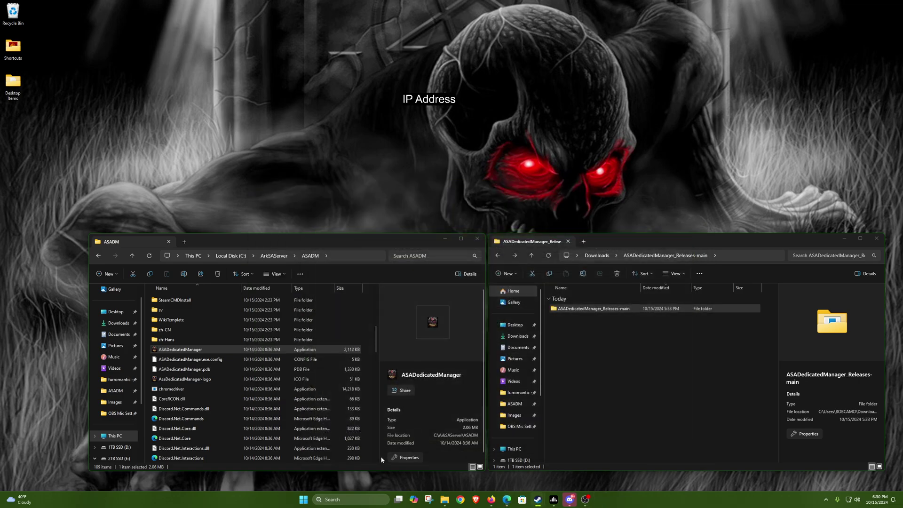
# - Search Windows for "fire", open Windows Defender Firewall with Advanced Security, and display its inbound rules
pyautogui.click(354, 500)
pyautogui.write('fire')
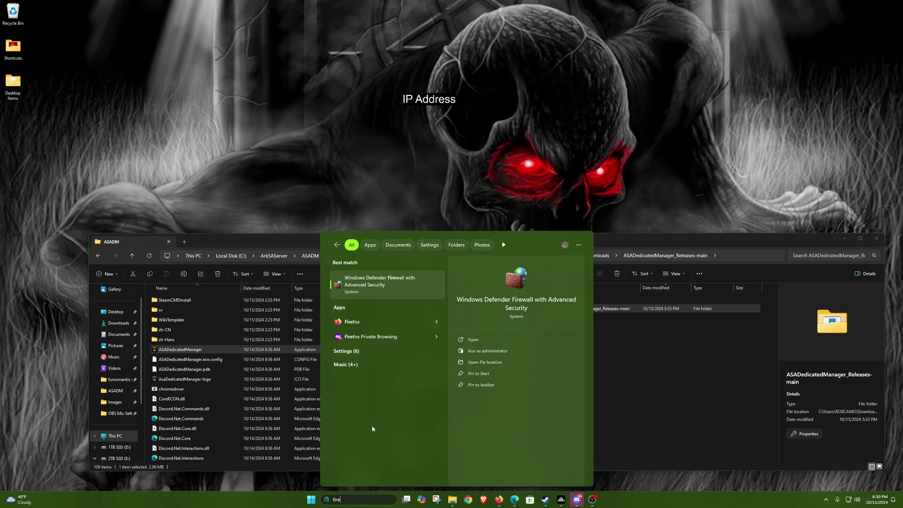
pyautogui.click(371, 273)
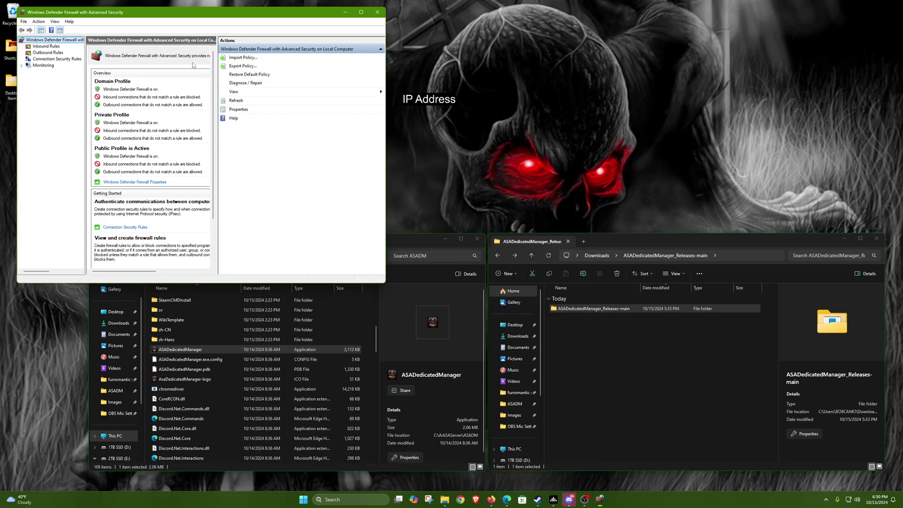
pyautogui.click(46, 46)
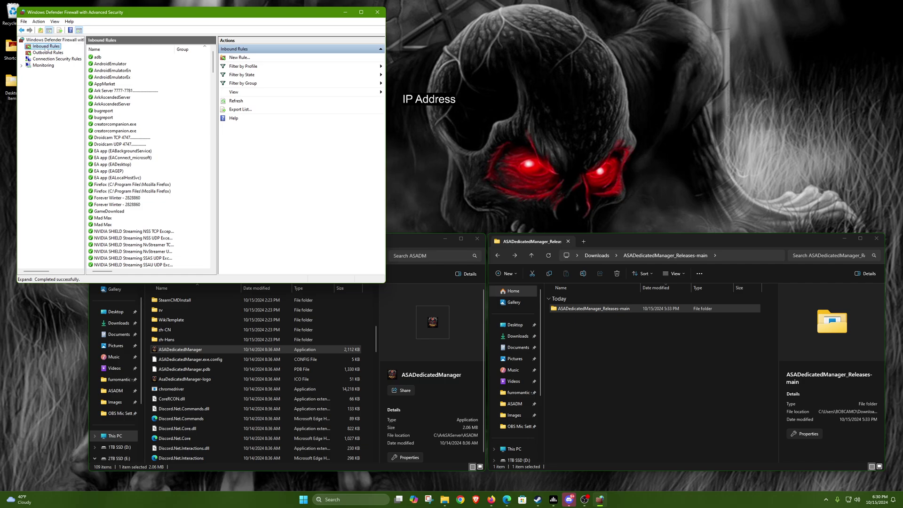
# - Walk through a new inbound port rule for UDP on specific local ports, allowing connections on all profiles, and cancel it before naming
pyautogui.click(239, 57)
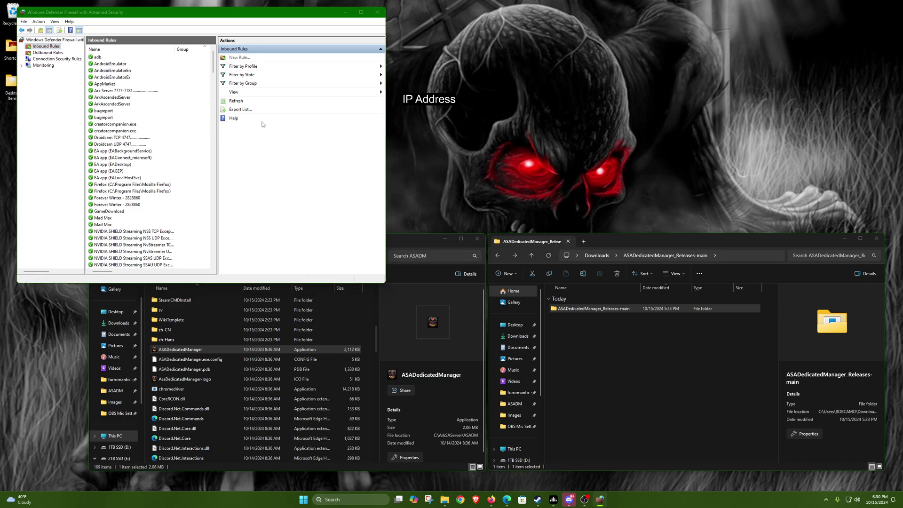
pyautogui.click(177, 179)
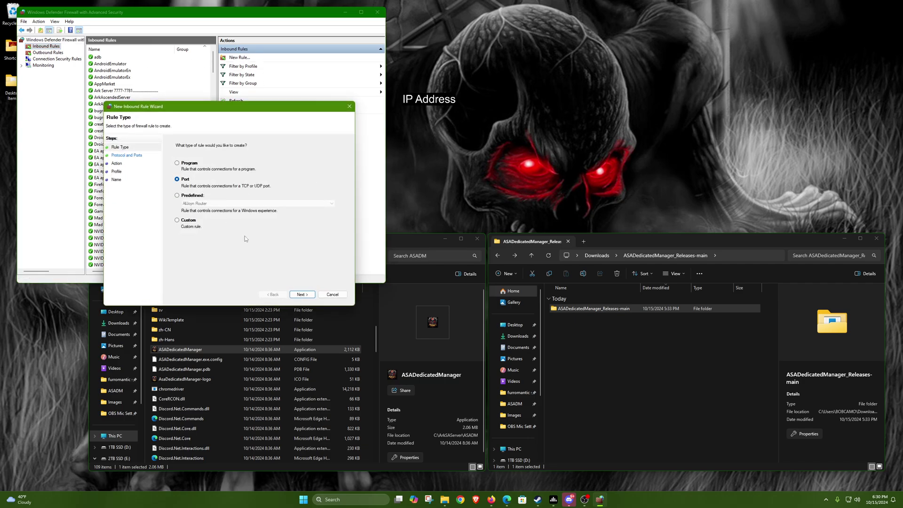
pyautogui.click(302, 295)
pyautogui.click(184, 164)
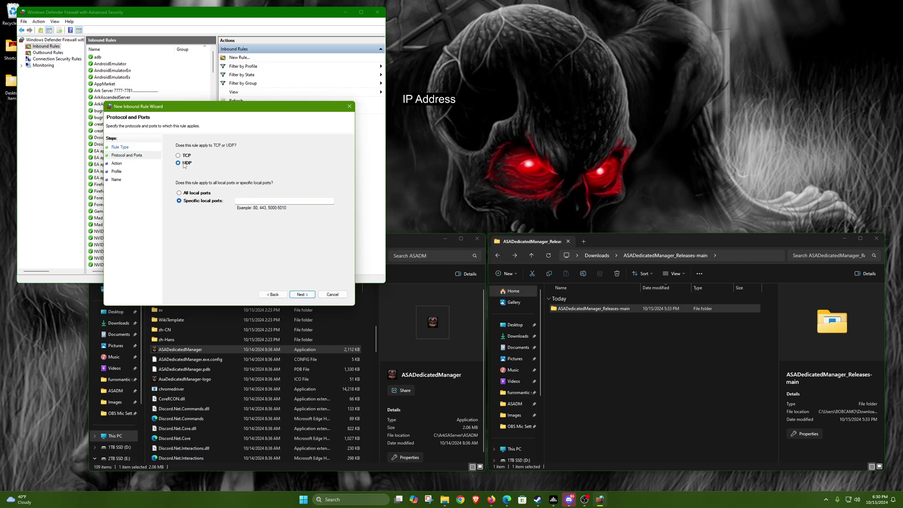
pyautogui.click(244, 202)
pyautogui.click(302, 294)
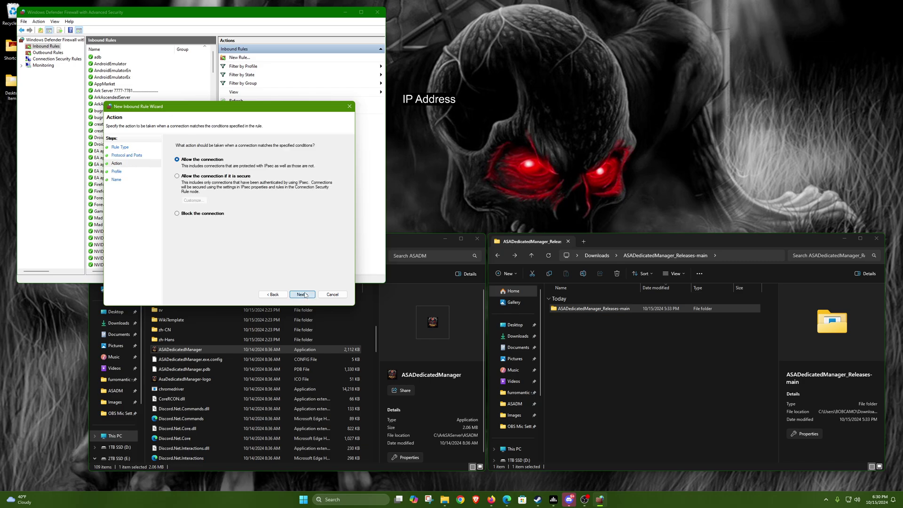
pyautogui.click(310, 295)
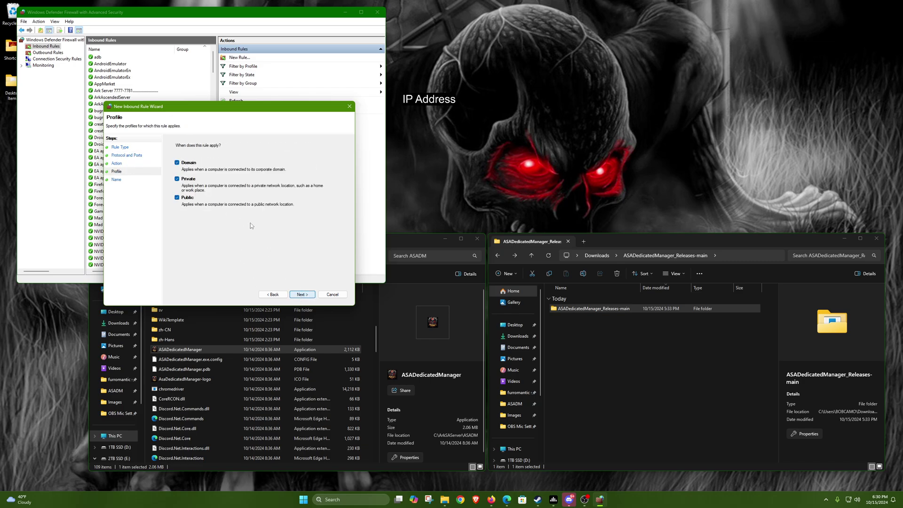
pyautogui.click(299, 295)
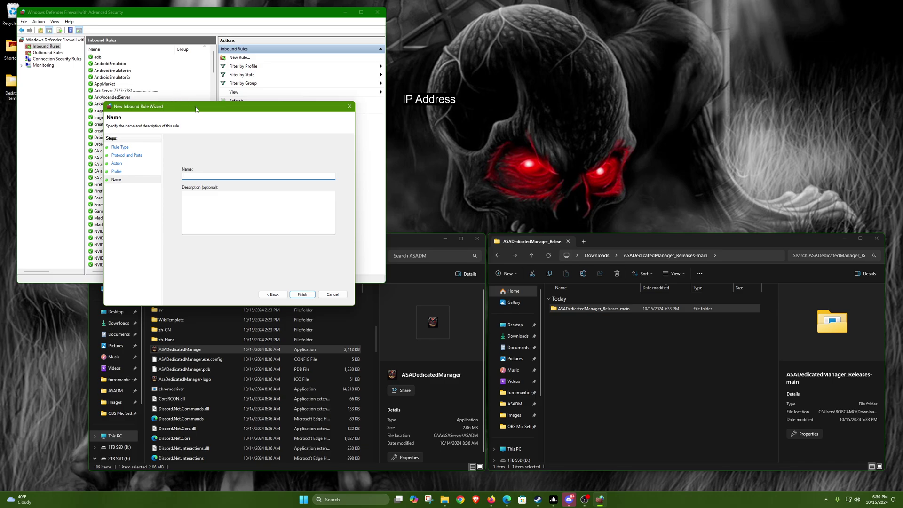
pyautogui.click(332, 294)
# - Review the existing Ark Server 7777-7781 inbound rule and the outbound rules section, return to the inbound rules, and close the firewall window
pyautogui.click(127, 91)
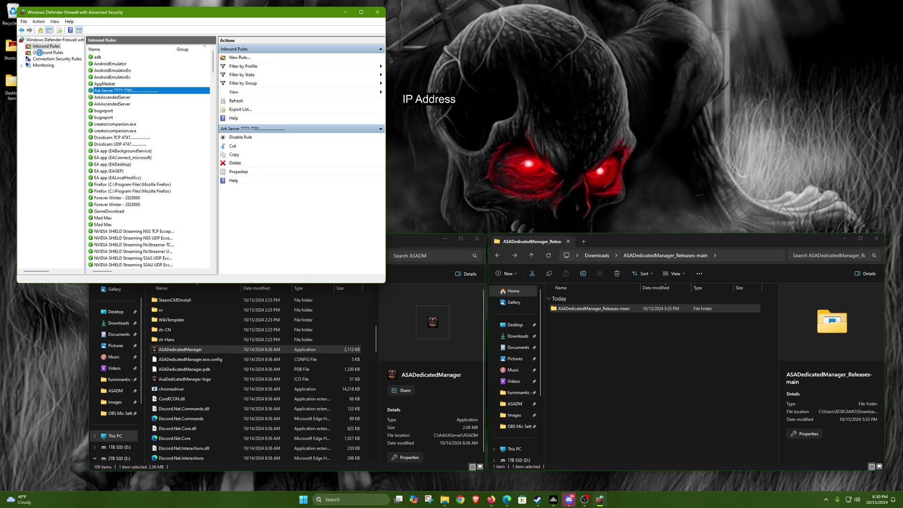
pyautogui.click(41, 52)
pyautogui.click(42, 47)
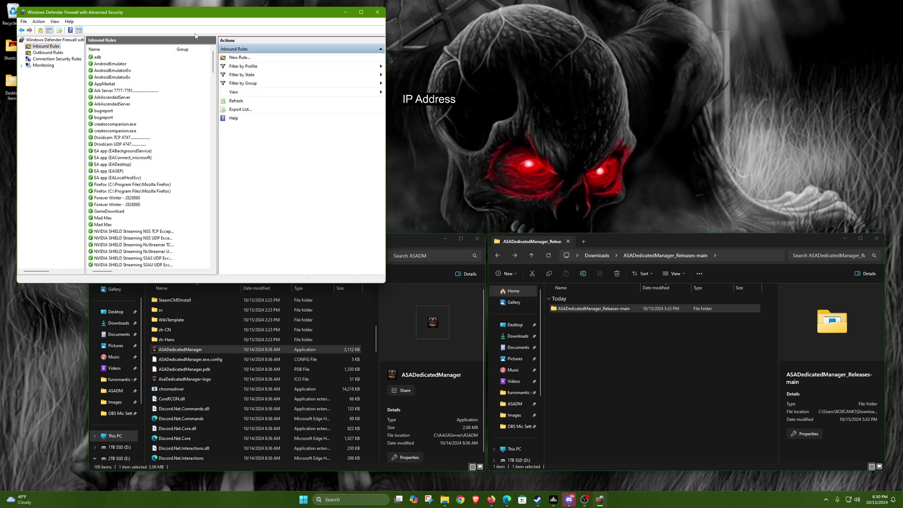
pyautogui.moveTo(266, 20); pyautogui.dragTo(409, 58)
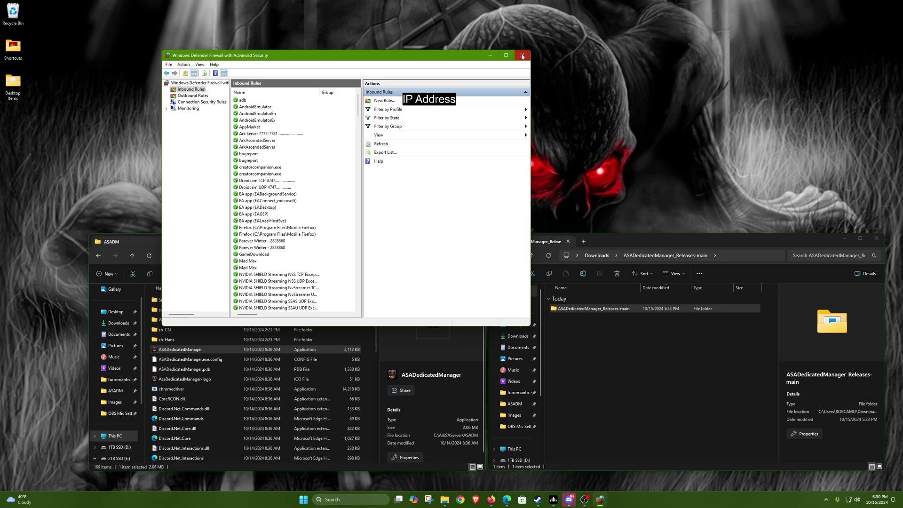
pyautogui.click(522, 52)
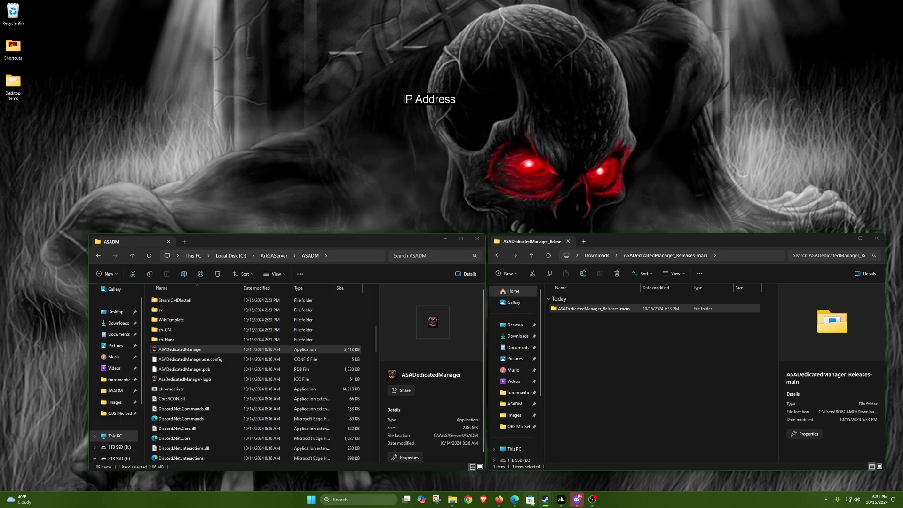
pyautogui.moveTo(456, 501)
pyautogui.click(826, 500)
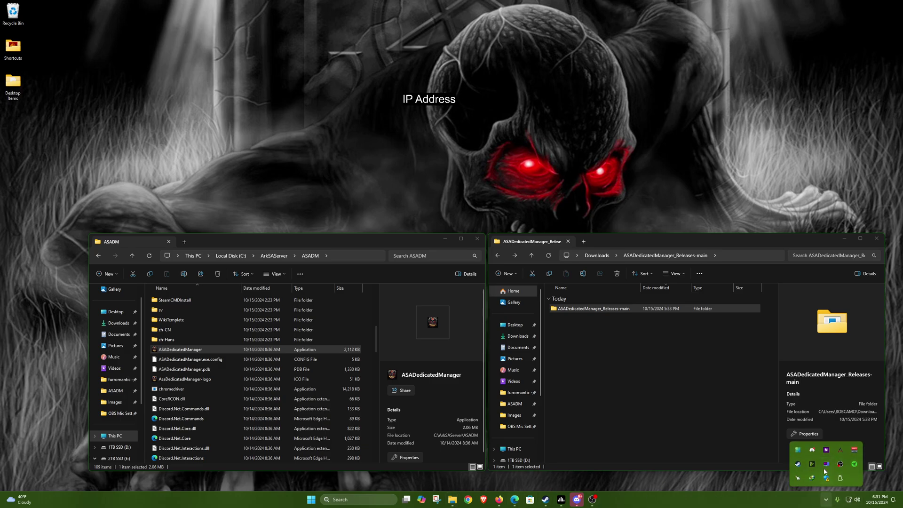
pyautogui.click(393, 79)
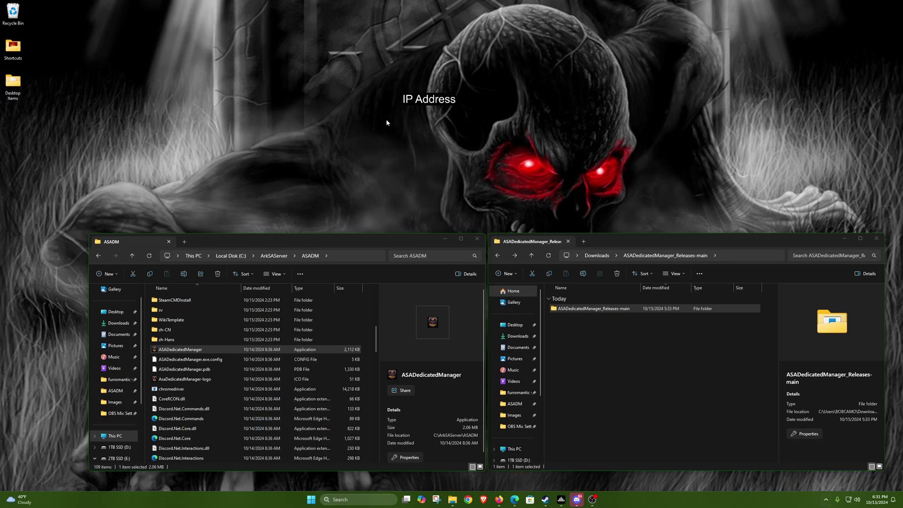